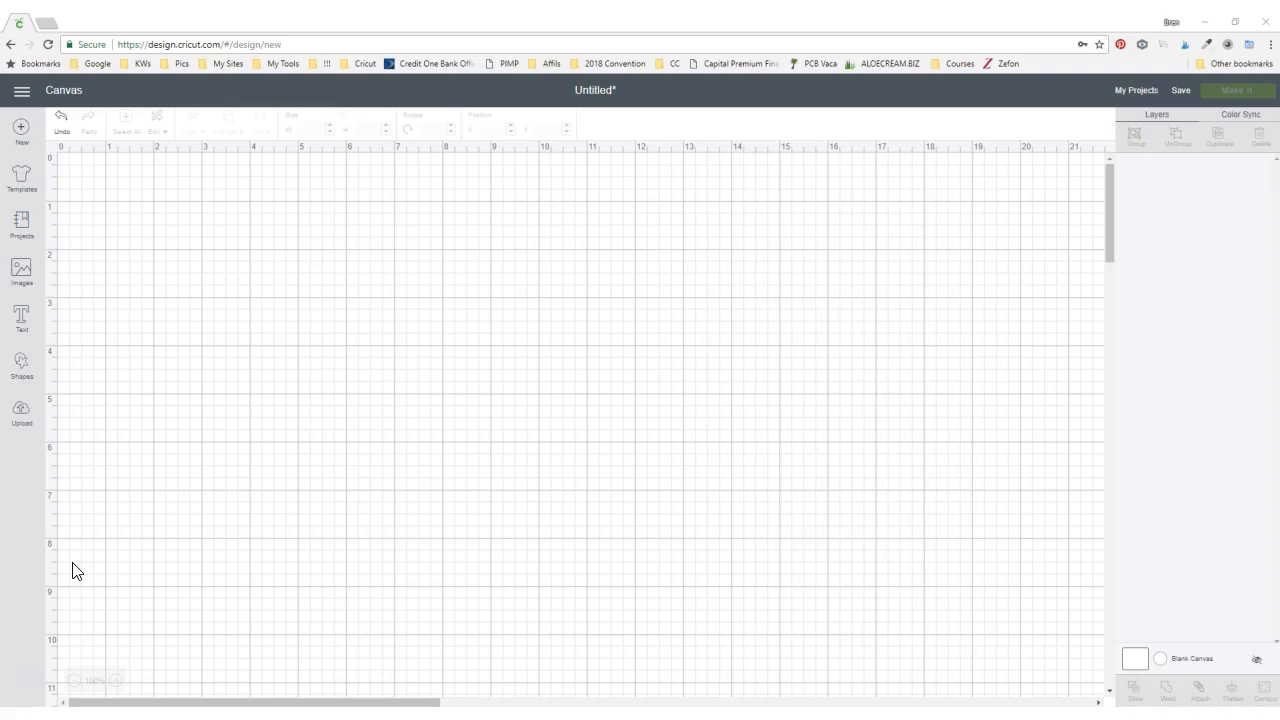
- Start a new project, replacing the unsaved canvas
{"action": "left_click", "coordinate": [20, 95]}
{"action": "left_click", "coordinate": [17, 125]}
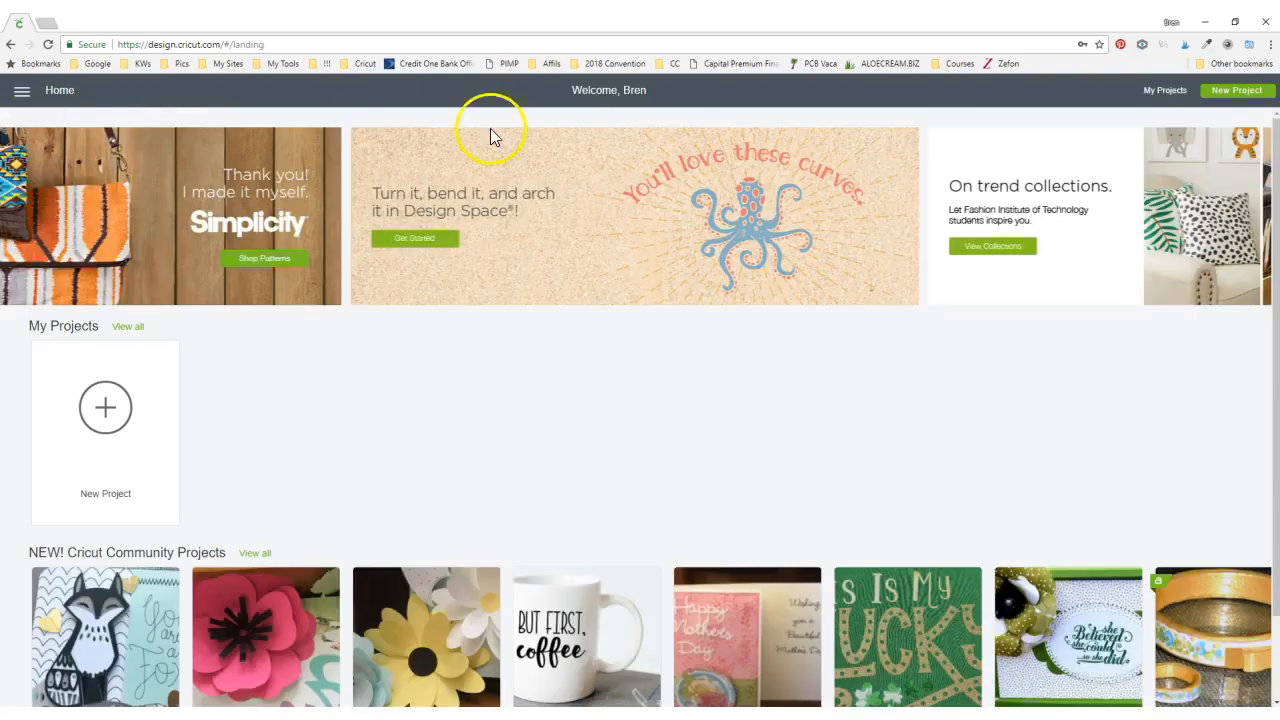
{"action": "left_click", "coordinate": [105, 420]}
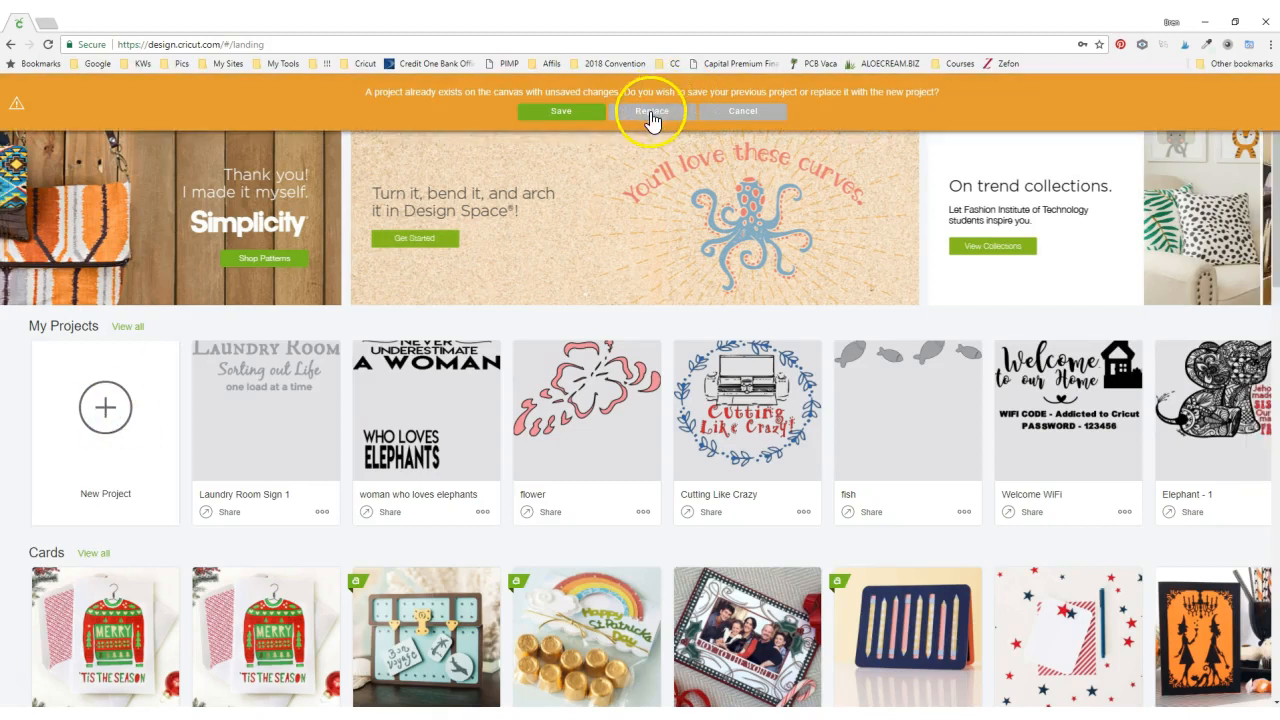
{"action": "left_click", "coordinate": [650, 115]}
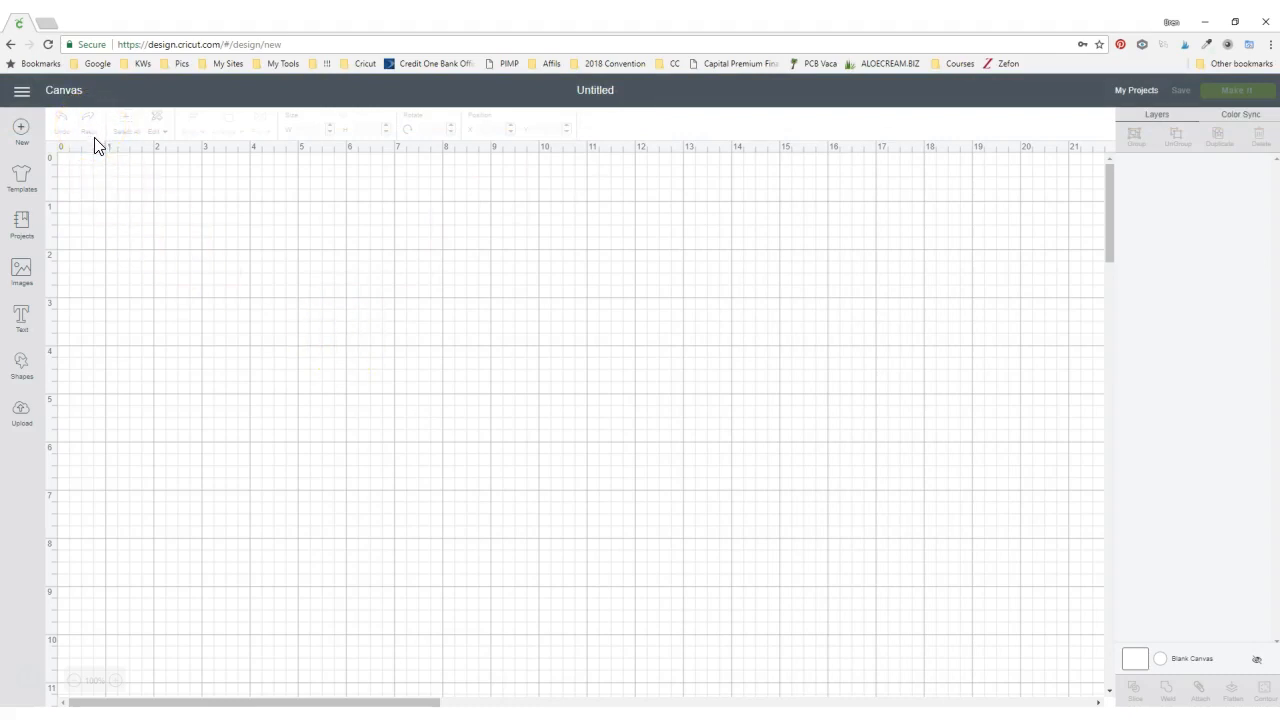
- Add a text box reading "Addicted to Cricut"
{"action": "left_click", "coordinate": [22, 318]}
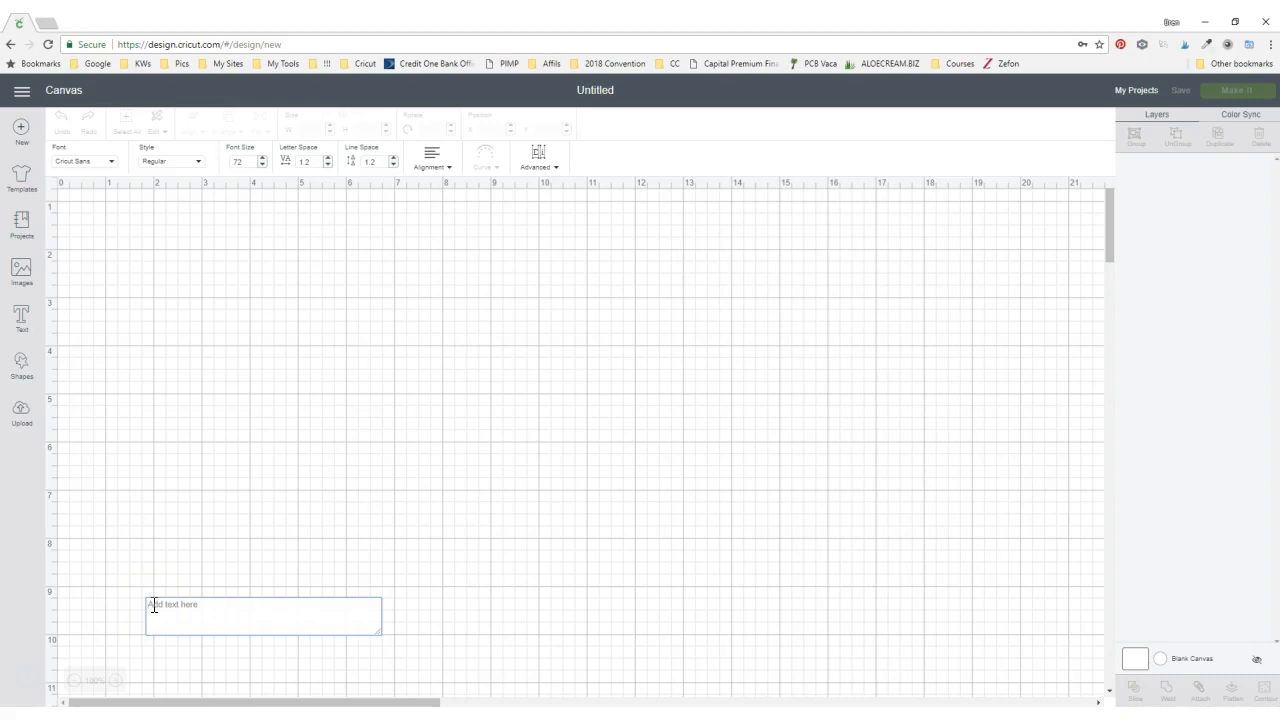
{"action": "type", "text": "aDDI"}
{"action": "key", "text": "BackSpace"}
{"action": "key", "text": "BackSpace"}
{"action": "key", "text": "BackSpace"}
{"action": "key", "text": "BackSpace"}
{"action": "type", "text": "Addicted t"}
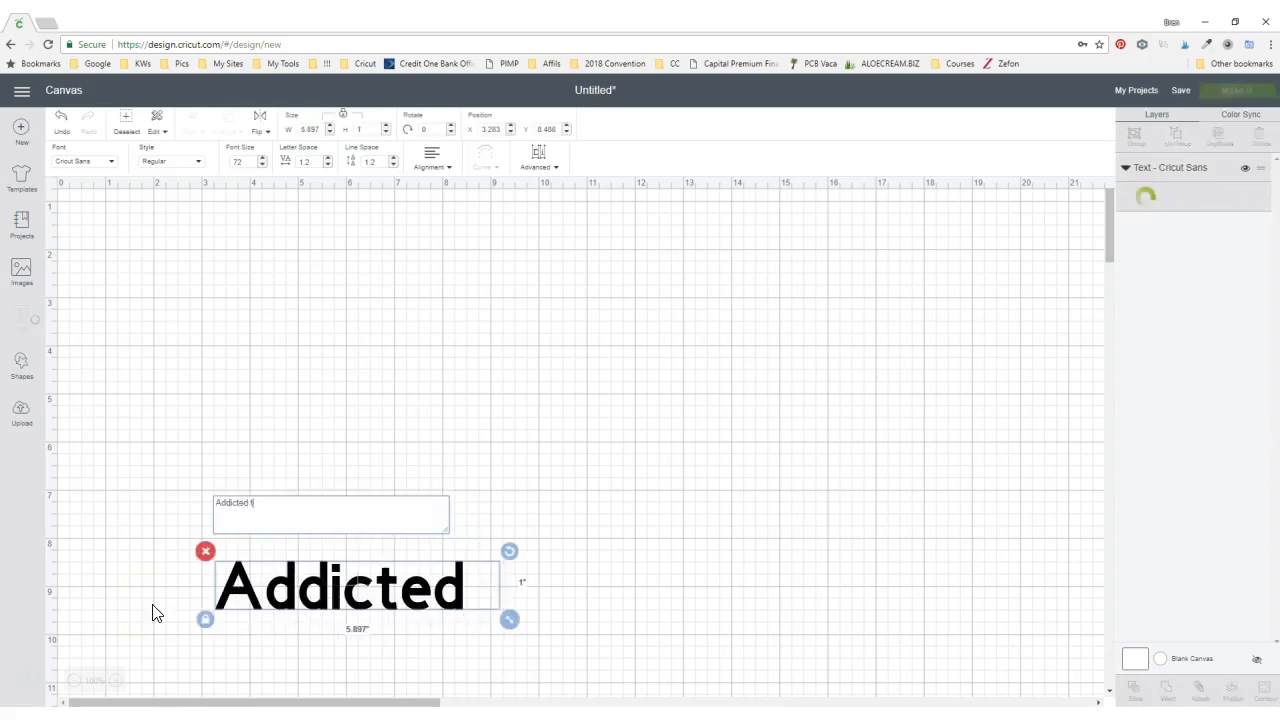
{"action": "type", "text": "o Cricut"}
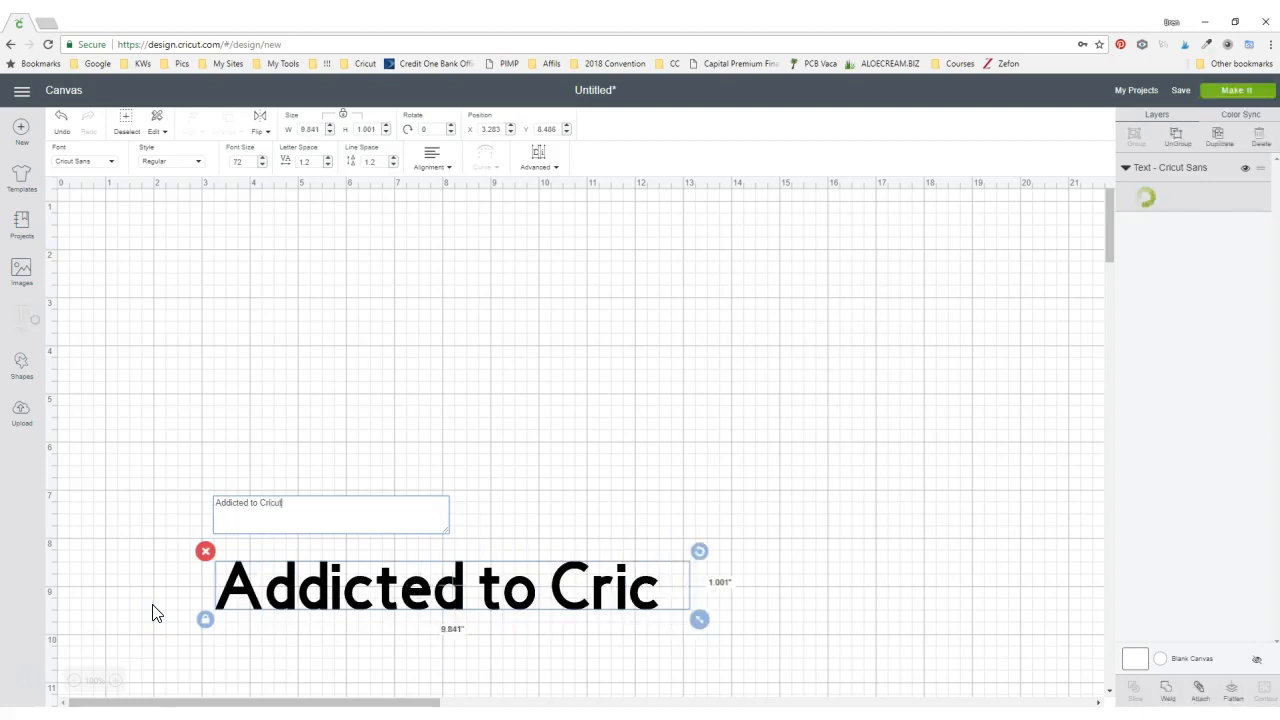
{"action": "left_click", "coordinate": [139, 616]}
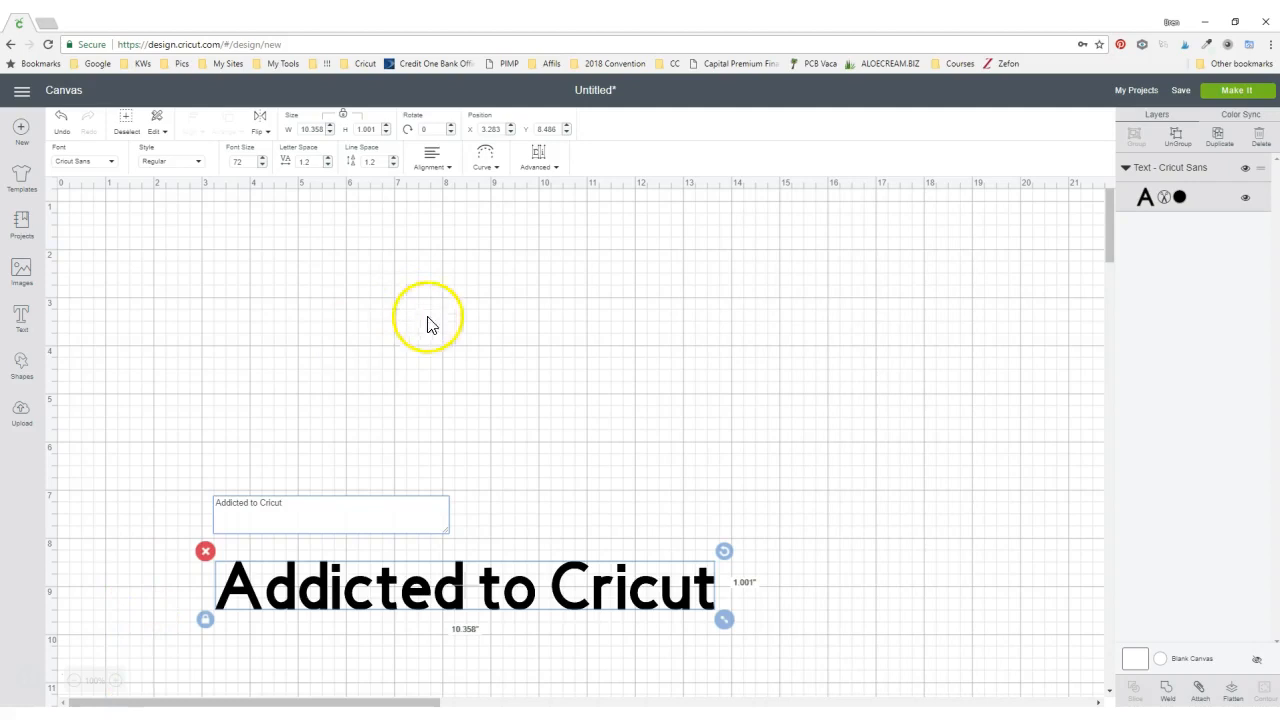
- Move the text up to about 1.3 in from the left and 4.2 in from the top
{"action": "left_click", "coordinate": [443, 347]}
{"action": "left_click", "coordinate": [374, 590]}
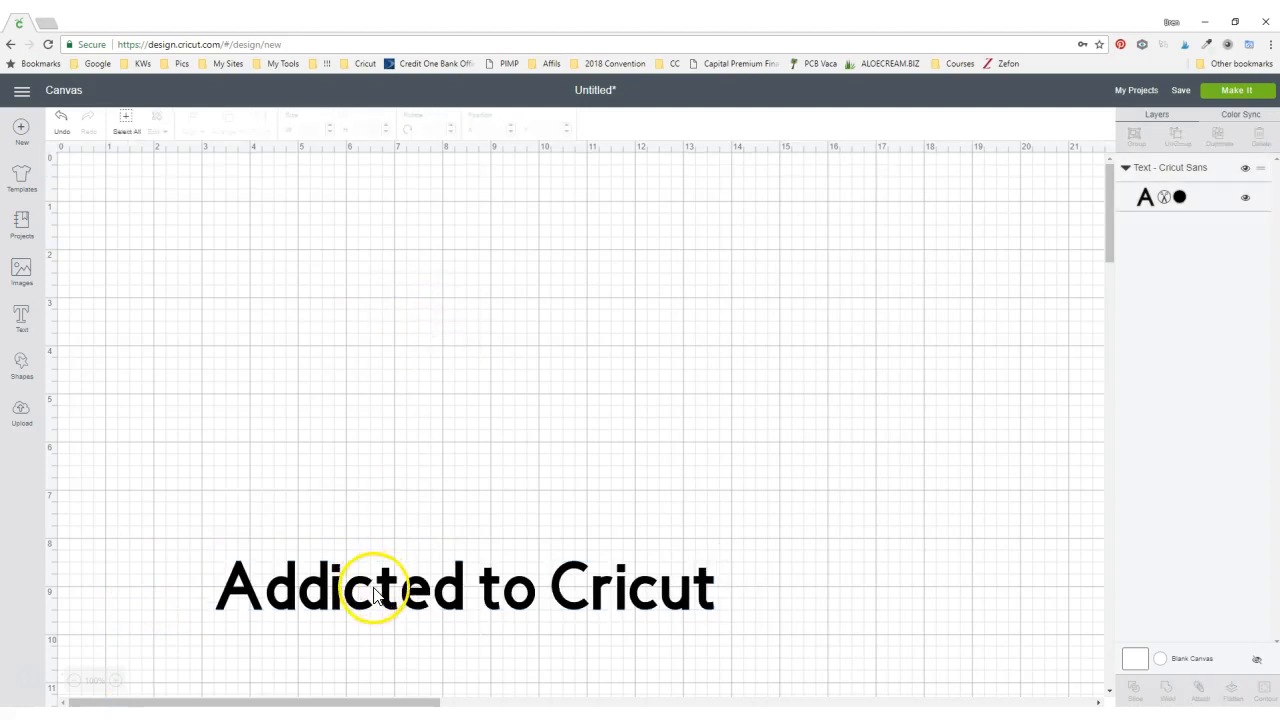
{"action": "left_click_drag", "start_coordinate": [351, 604], "coordinate": [259, 404]}
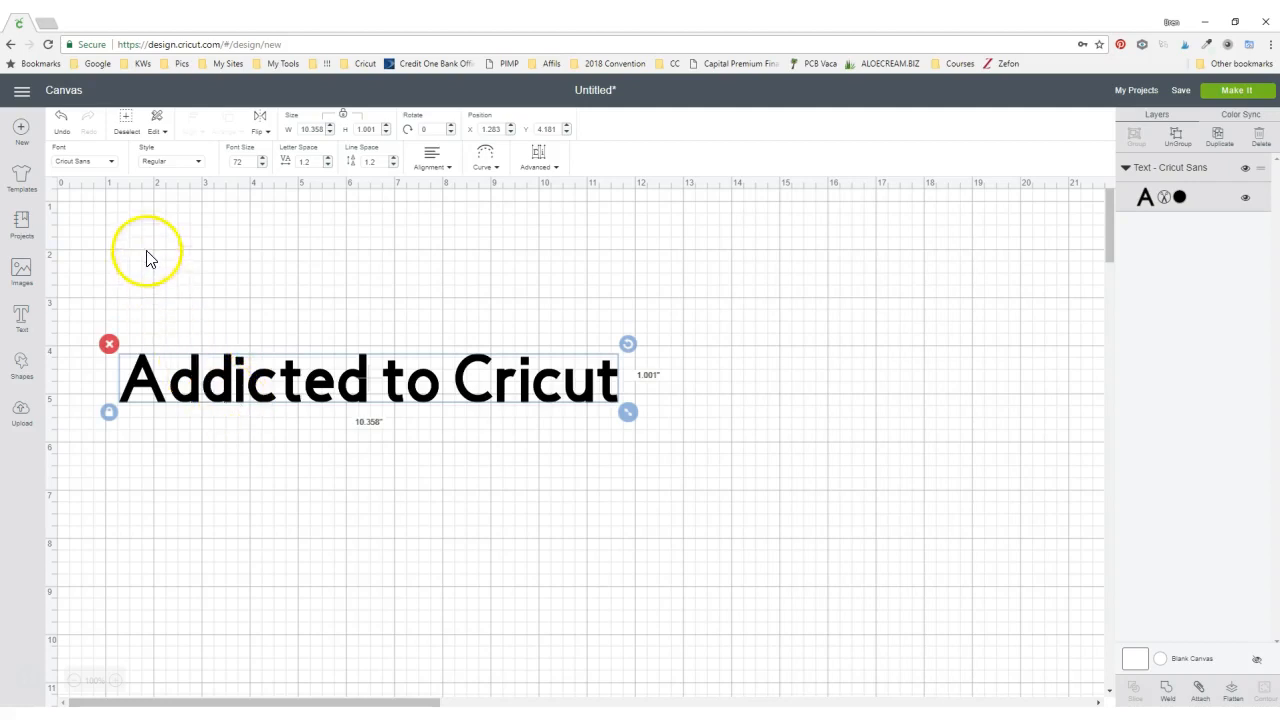
- Select the text, open the font list and browse the All, System and Cricut font categories
{"action": "left_click", "coordinate": [229, 318]}
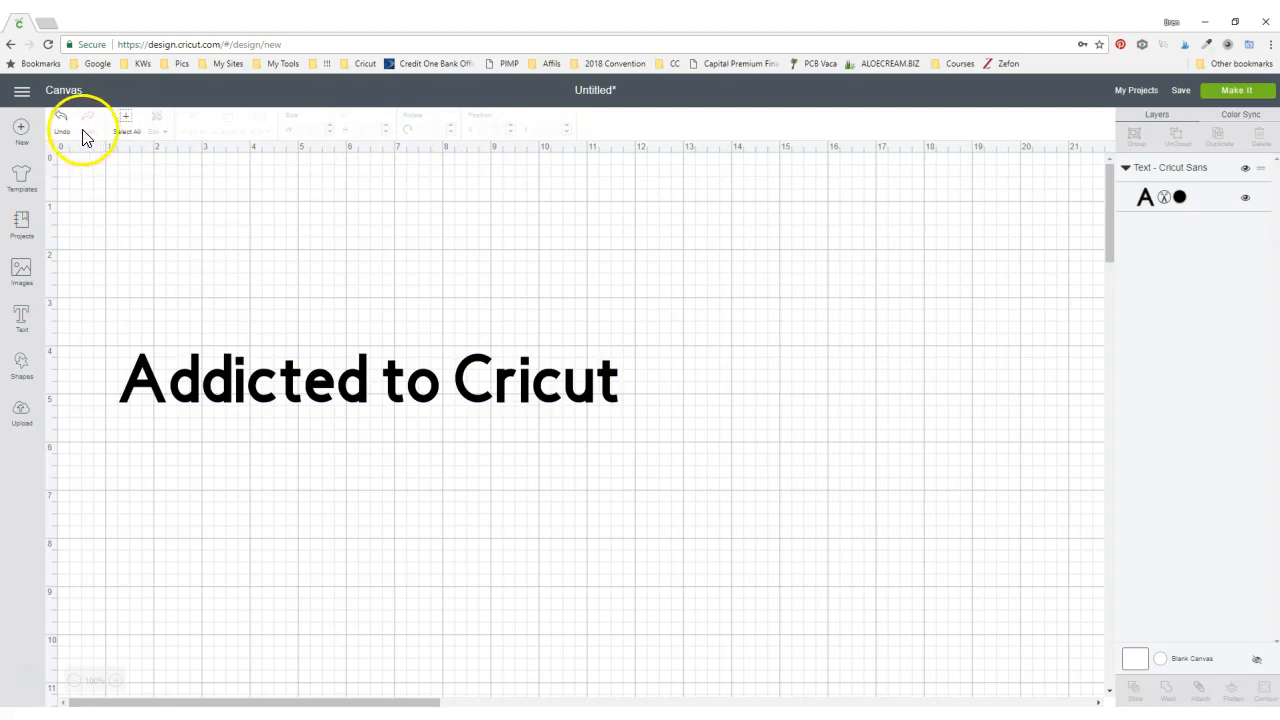
{"action": "left_click", "coordinate": [228, 384]}
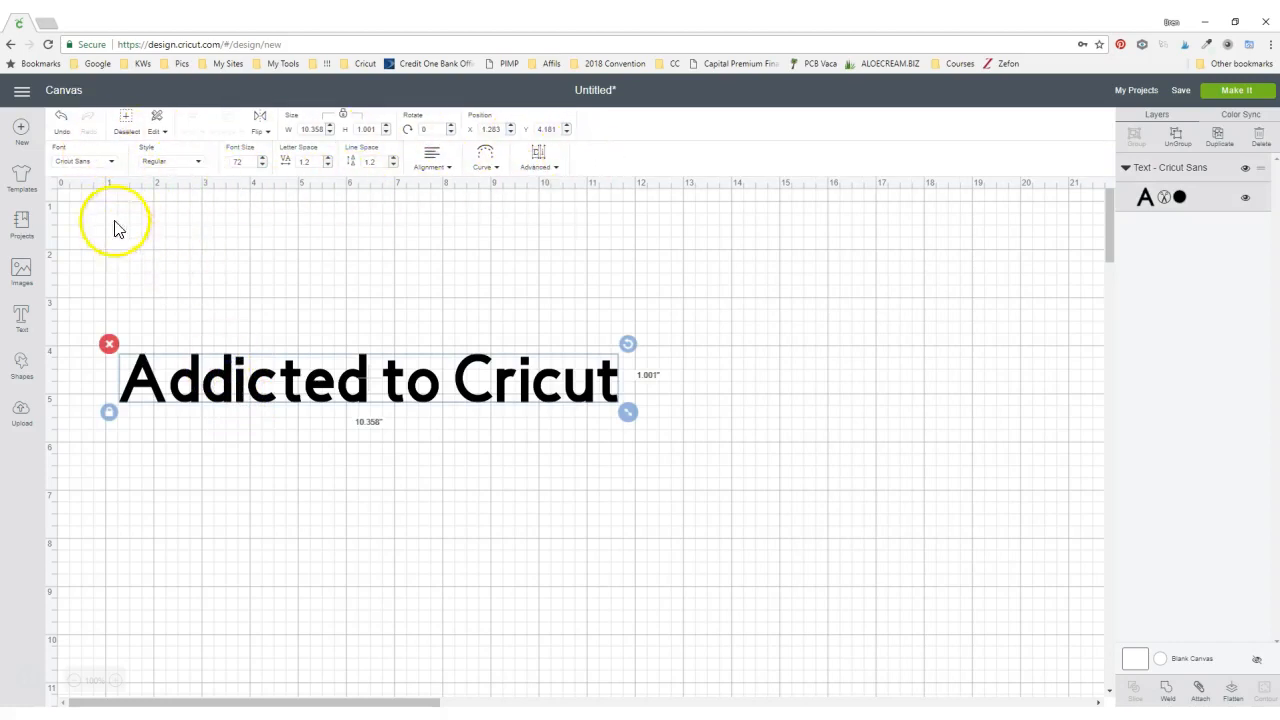
{"action": "left_click", "coordinate": [72, 166]}
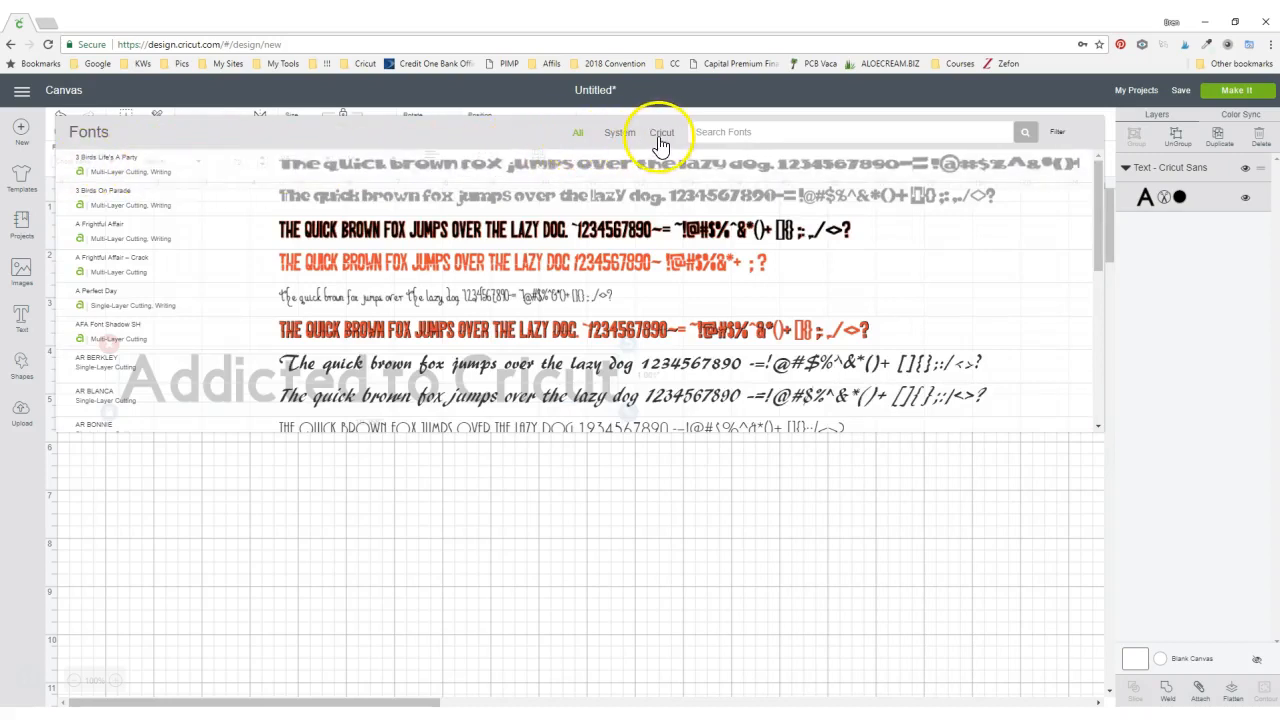
{"action": "left_click", "coordinate": [621, 133]}
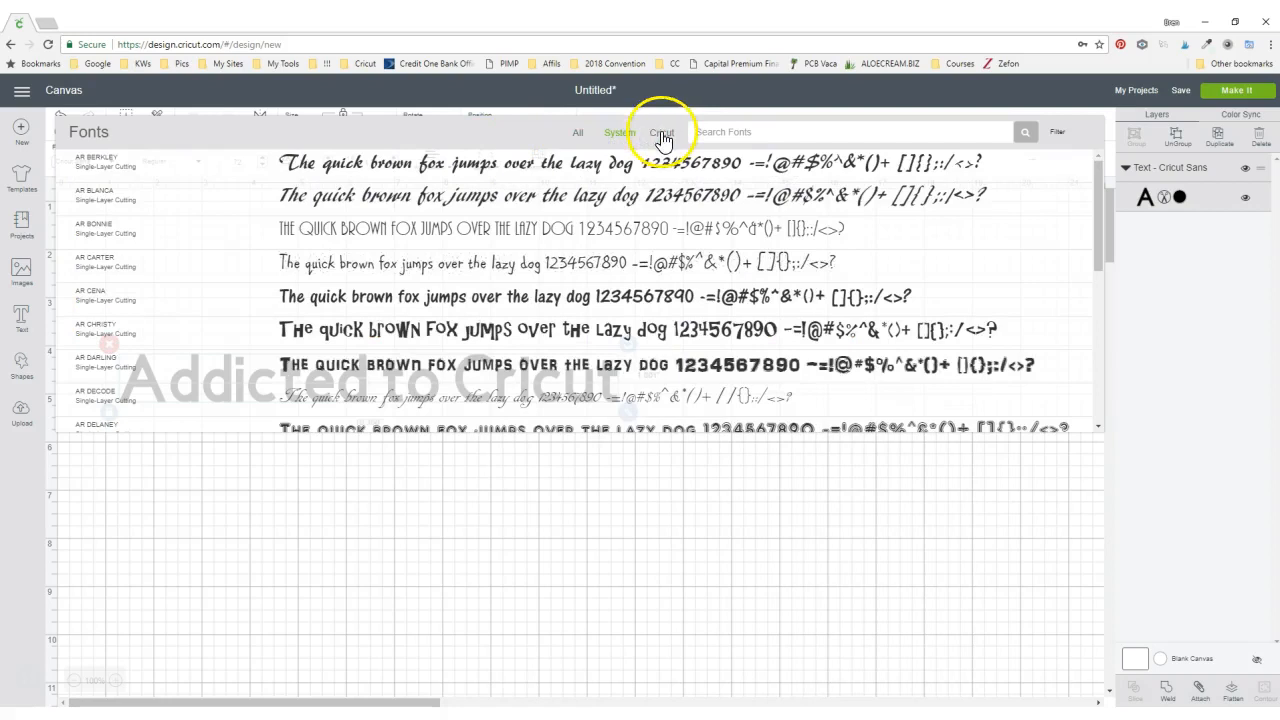
{"action": "left_click", "coordinate": [659, 133]}
{"action": "left_click", "coordinate": [577, 136]}
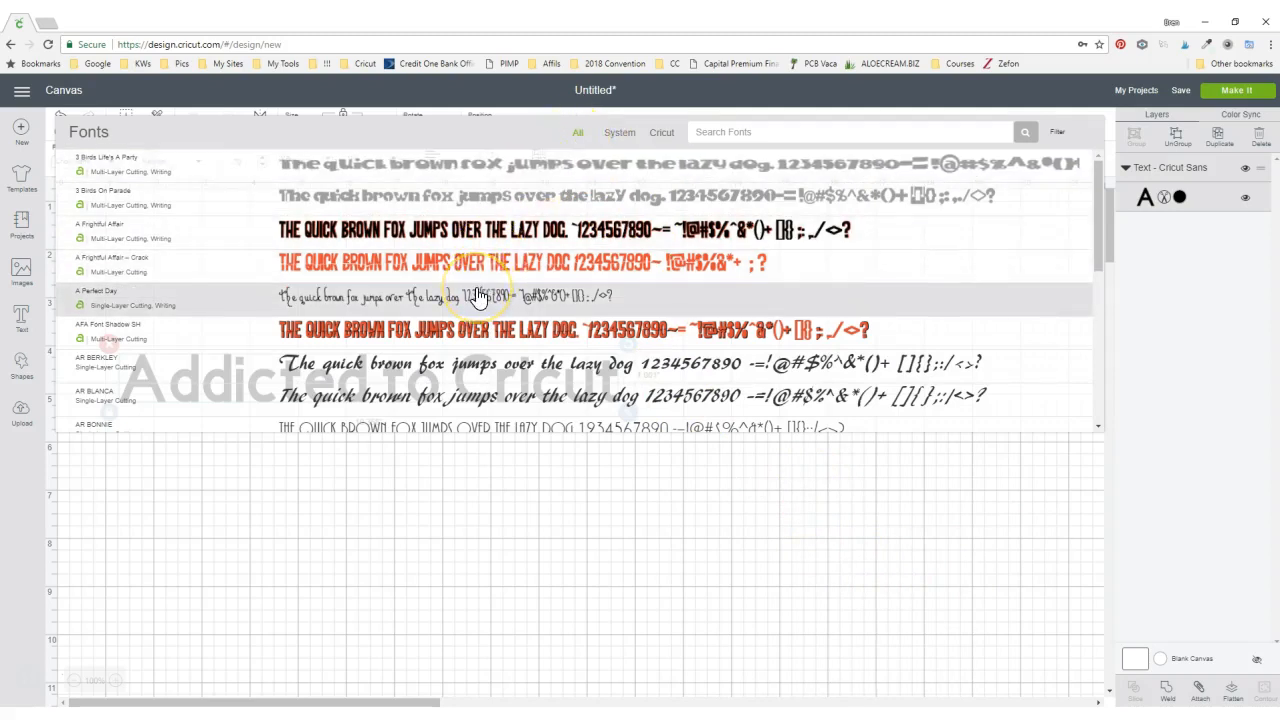
{"action": "scroll", "coordinate": [460, 310], "scroll_direction": "down", "scroll_amount": 3}
{"action": "scroll", "coordinate": [455, 318], "scroll_direction": "down", "scroll_amount": 10}
{"action": "scroll", "coordinate": [466, 324], "scroll_direction": "down", "scroll_amount": 3}
{"action": "scroll", "coordinate": [468, 334], "scroll_direction": "up", "scroll_amount": 3}
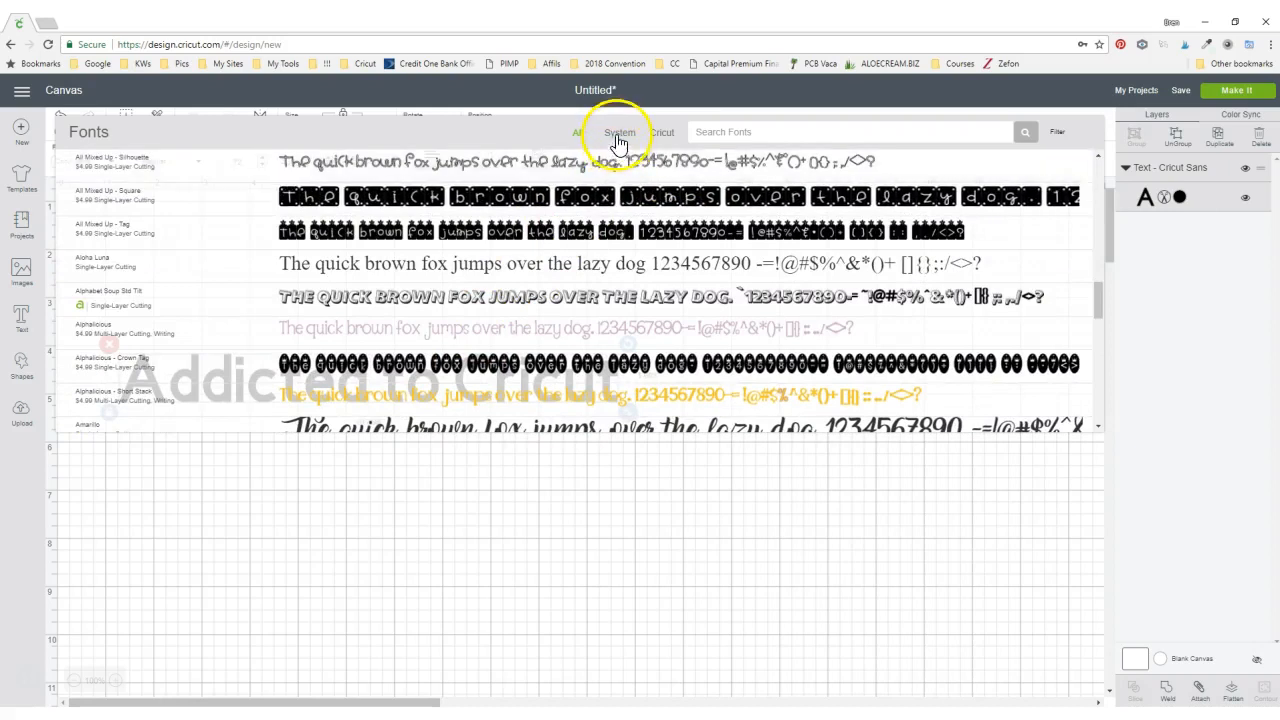
- Browse further through the System and Cricut font categories
{"action": "left_click", "coordinate": [619, 136]}
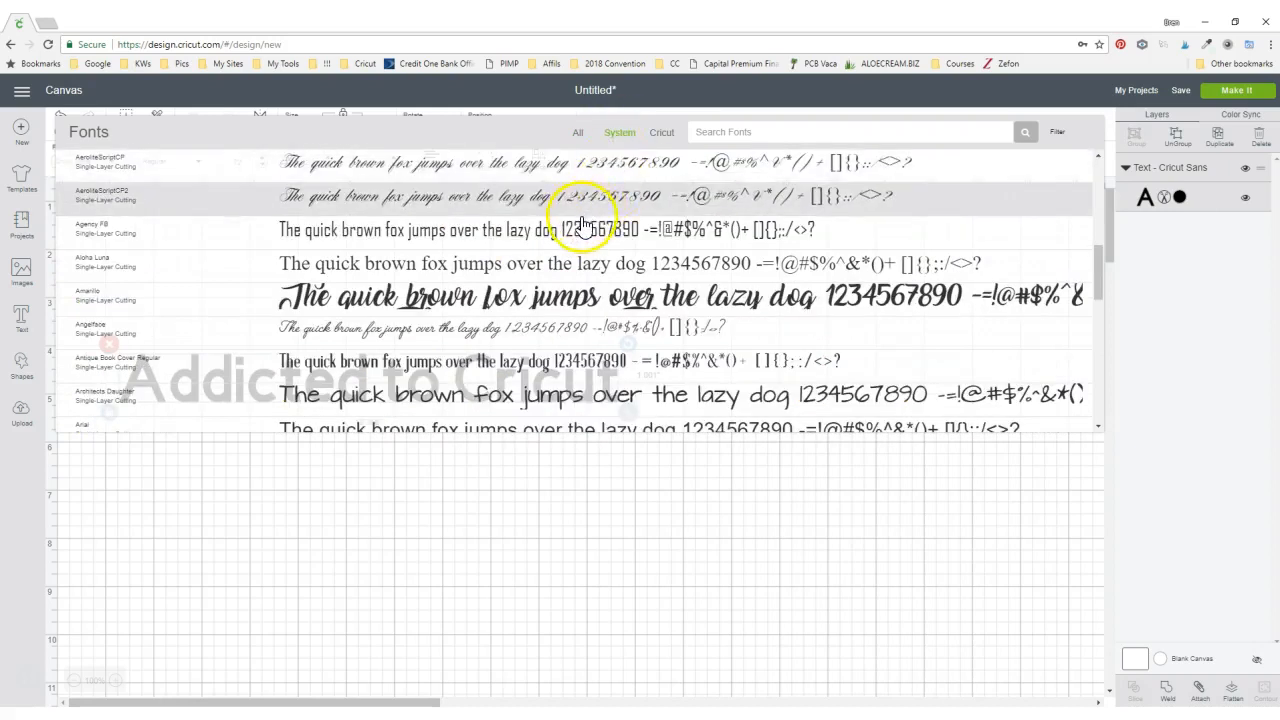
{"action": "scroll", "coordinate": [585, 222], "scroll_direction": "down", "scroll_amount": 5}
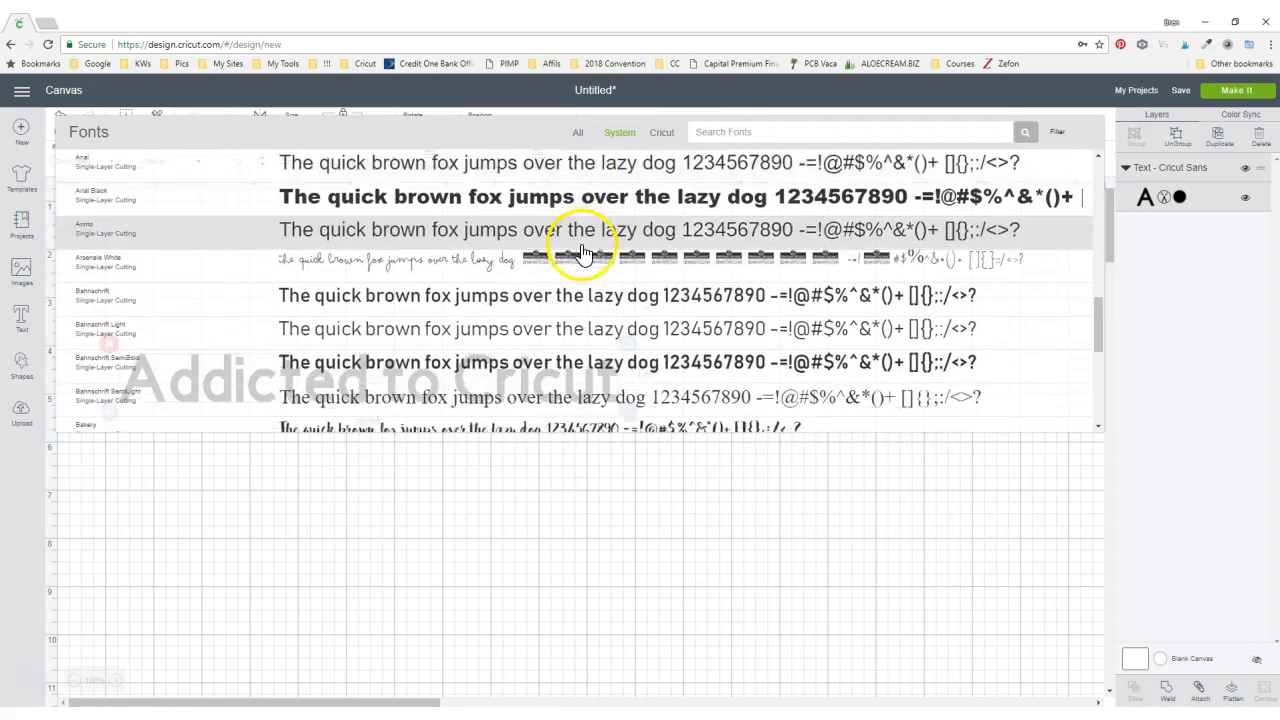
{"action": "scroll", "coordinate": [584, 256], "scroll_direction": "down", "scroll_amount": 2}
{"action": "scroll", "coordinate": [585, 268], "scroll_direction": "up", "scroll_amount": 3}
{"action": "scroll", "coordinate": [580, 270], "scroll_direction": "up", "scroll_amount": 8}
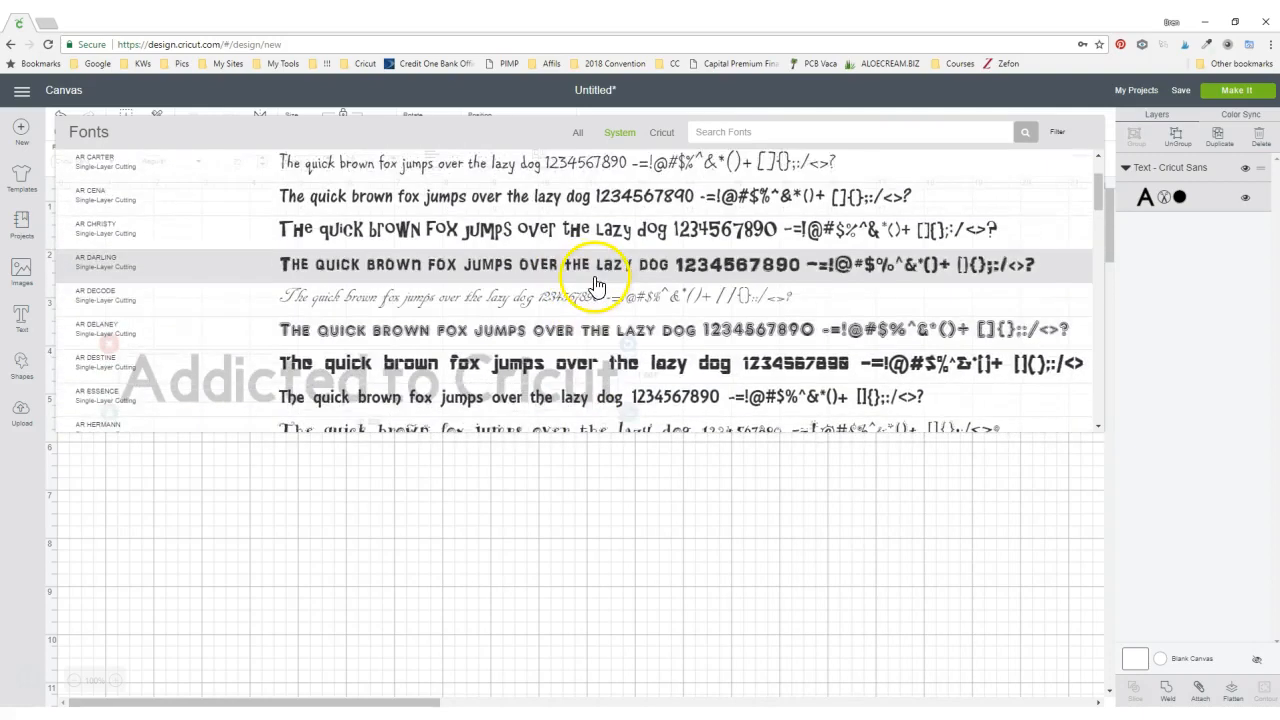
{"action": "scroll", "coordinate": [595, 285], "scroll_direction": "up", "scroll_amount": 2}
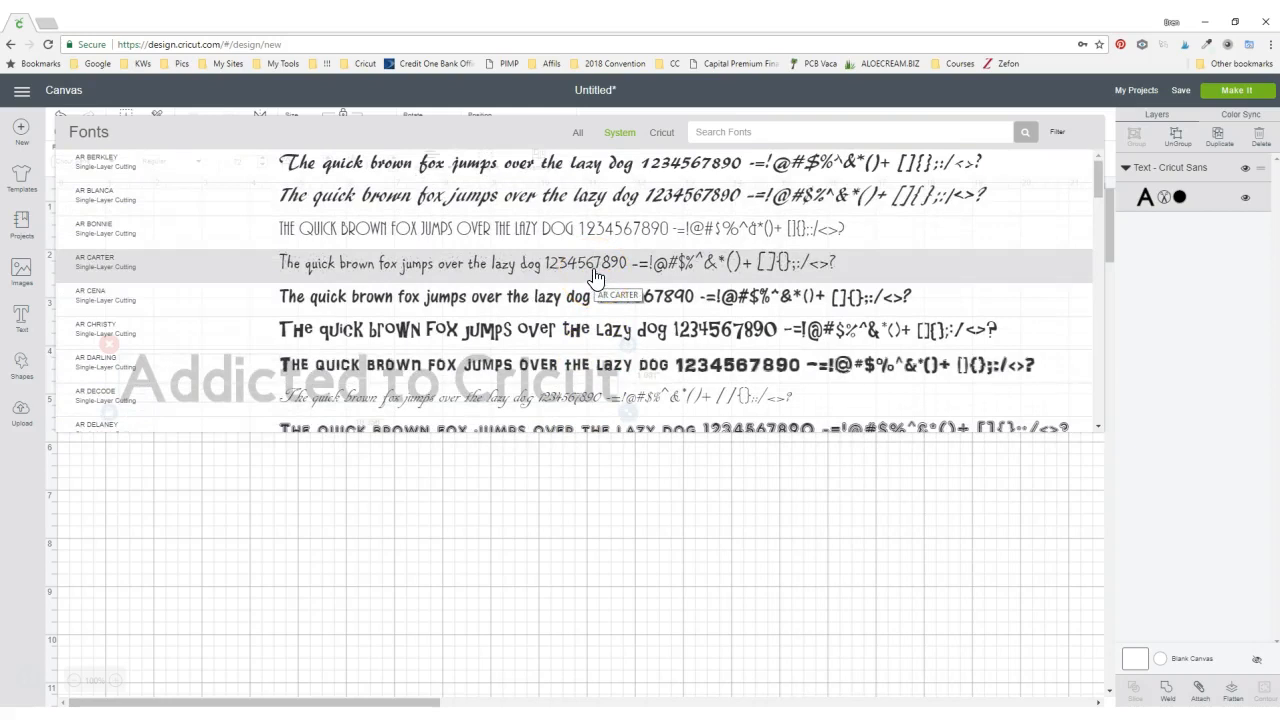
{"action": "left_click", "coordinate": [663, 133]}
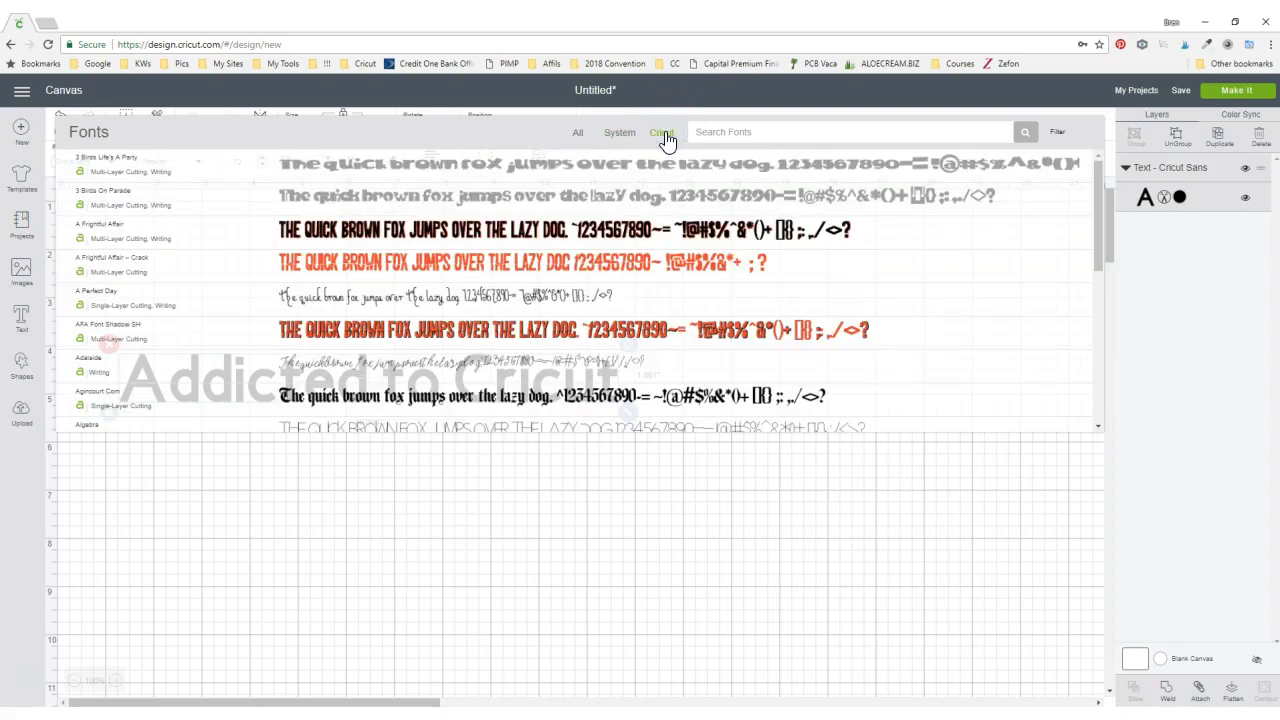
{"action": "left_click", "coordinate": [612, 132]}
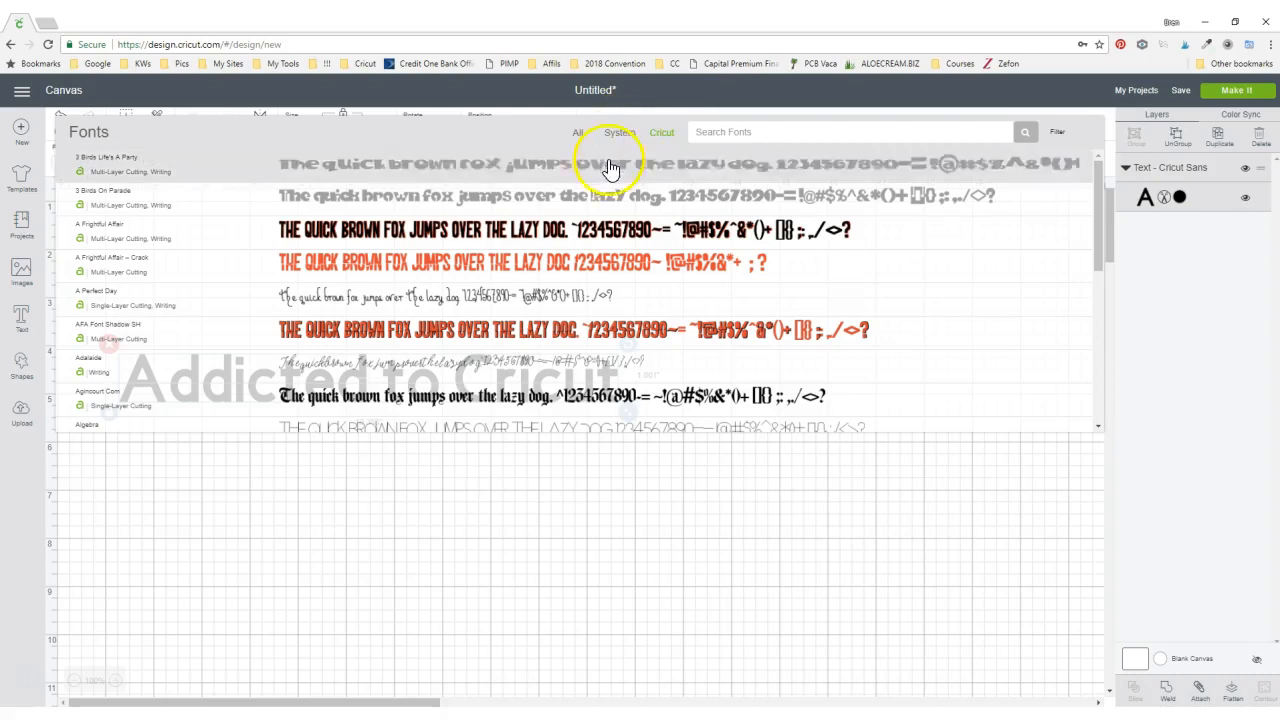
{"action": "left_click", "coordinate": [585, 228]}
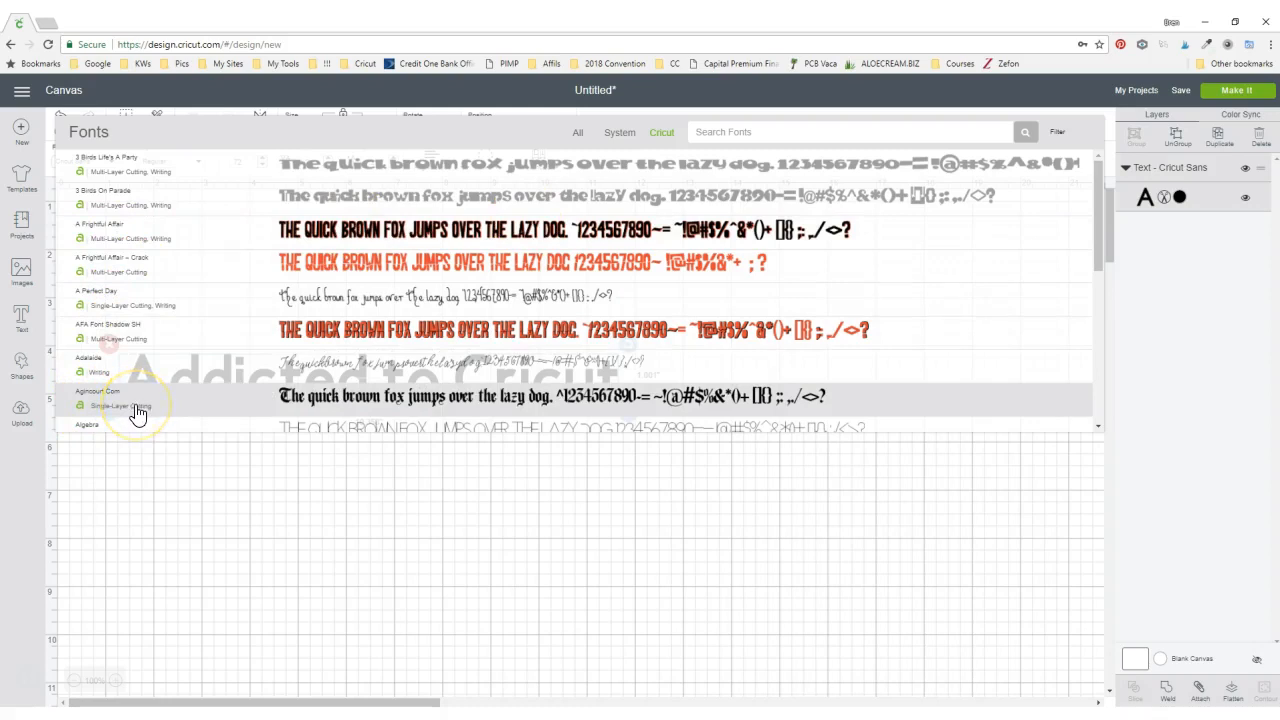
- Search the Cricut fonts for "i love glitt"
{"action": "left_click", "coordinate": [749, 128]}
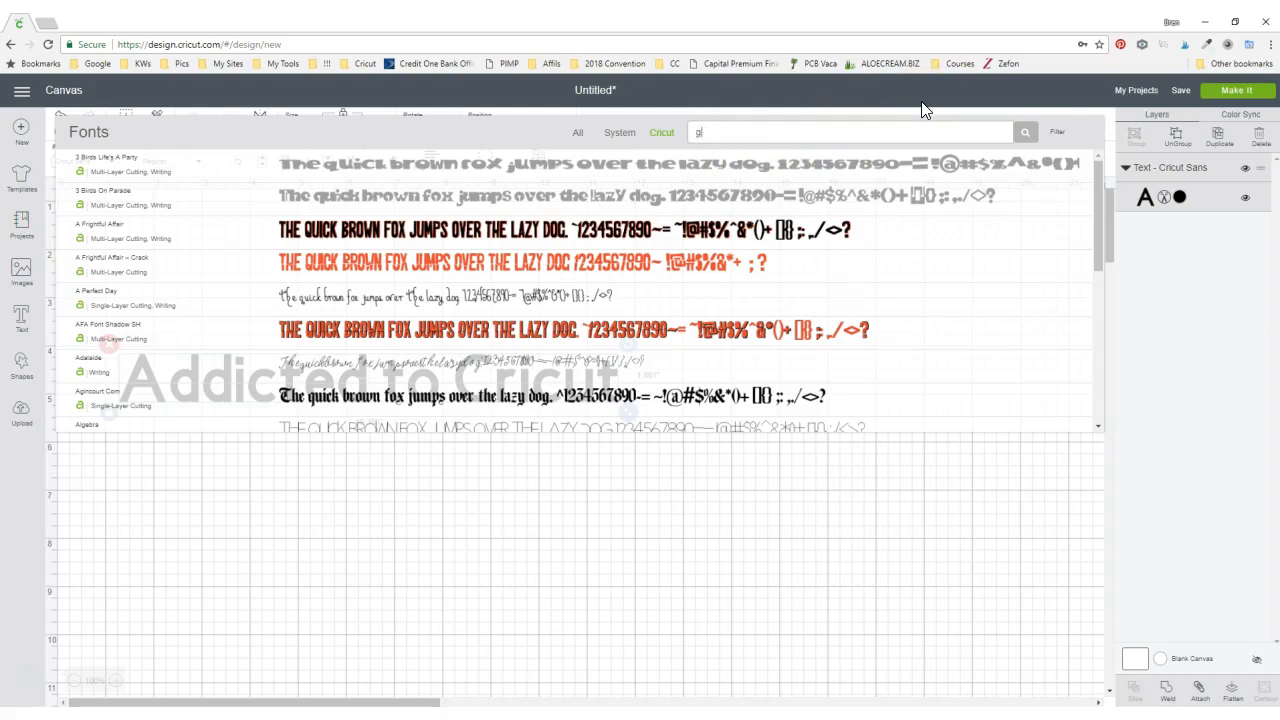
{"action": "key", "text": "Return"}
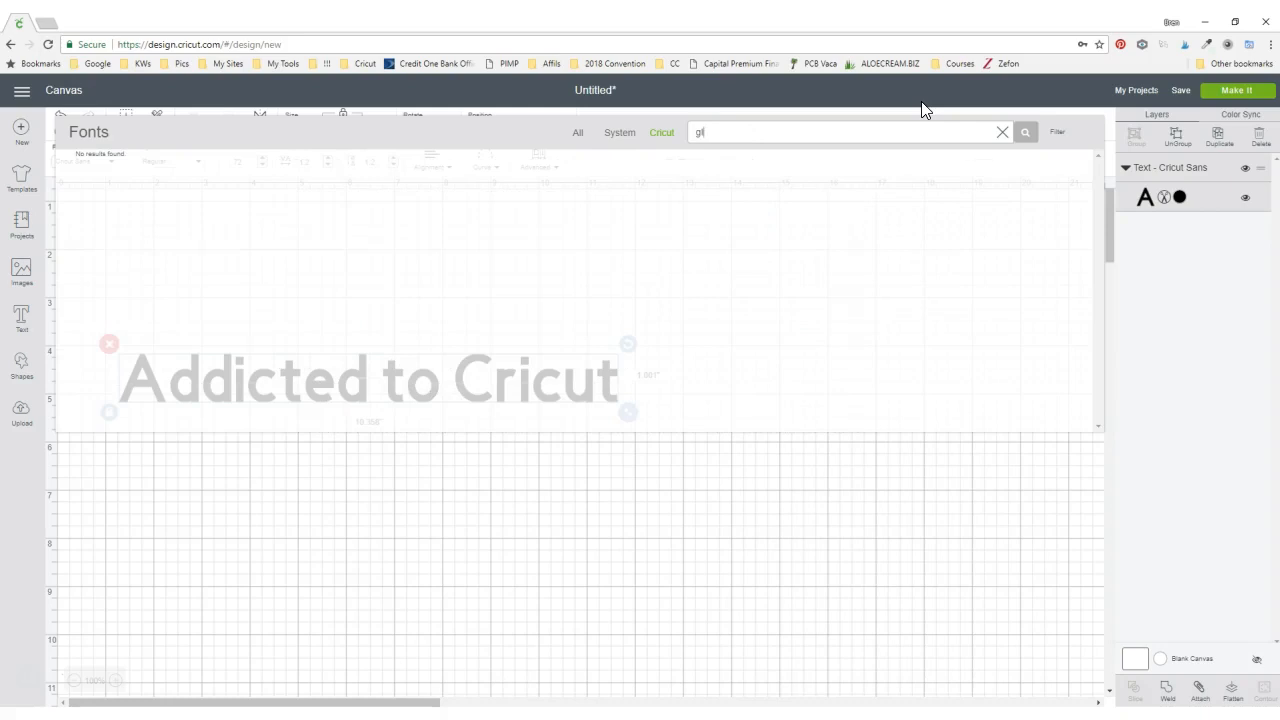
{"action": "type", "text": "i"}
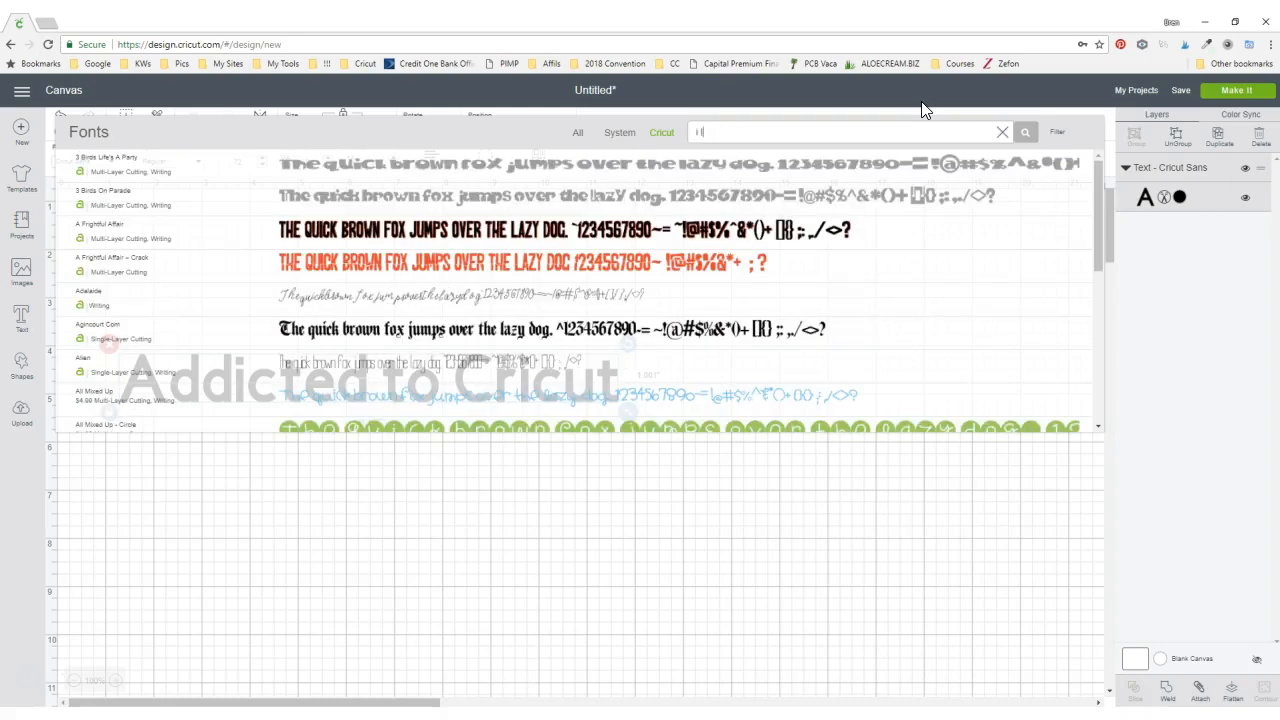
{"action": "type", "text": " love glitt"}
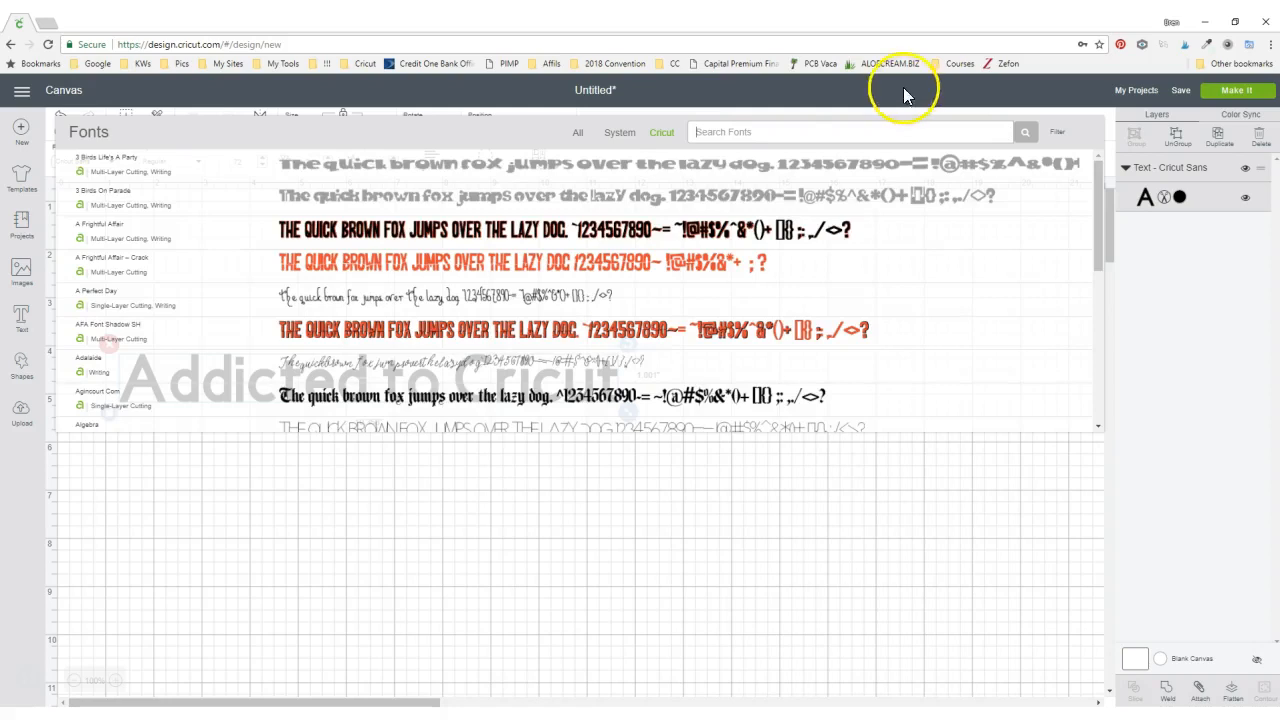
- Show all fonts again and apply the AR HERMANN font to the text
{"action": "left_click", "coordinate": [576, 134]}
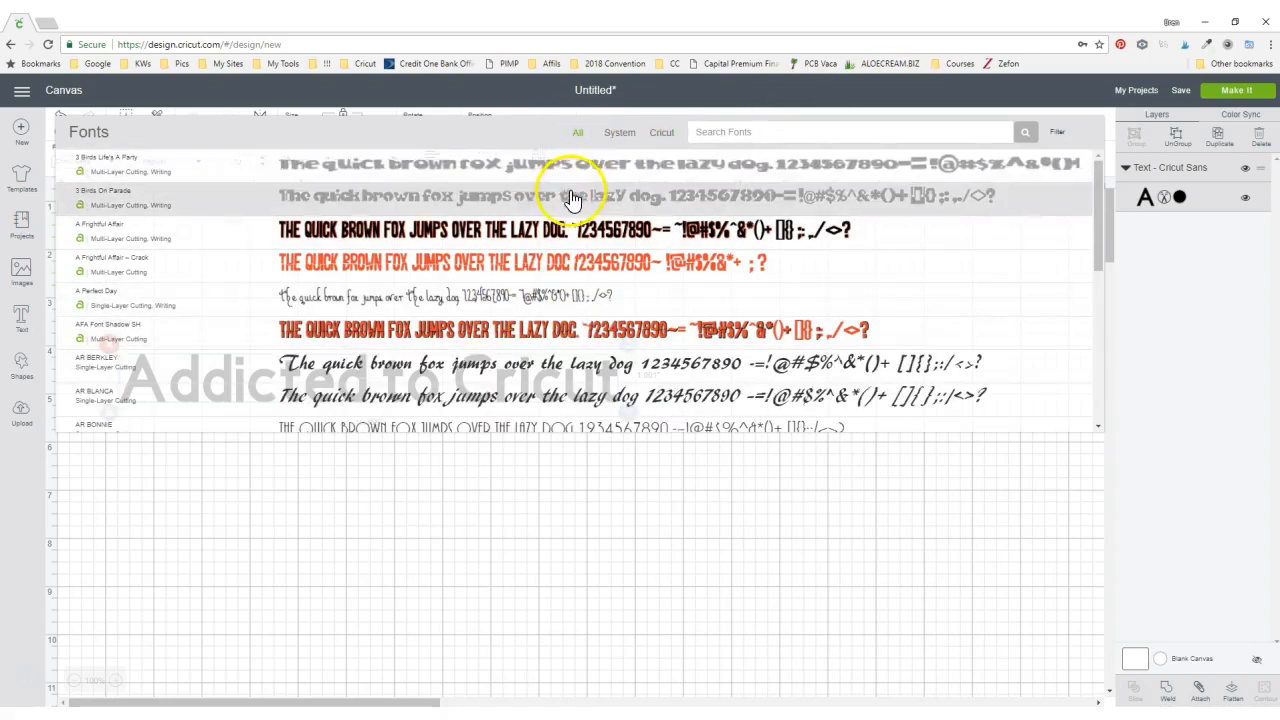
{"action": "scroll", "coordinate": [590, 200], "scroll_direction": "down", "scroll_amount": 1}
{"action": "scroll", "coordinate": [590, 207], "scroll_direction": "down", "scroll_amount": 3}
{"action": "scroll", "coordinate": [575, 245], "scroll_direction": "down", "scroll_amount": 1}
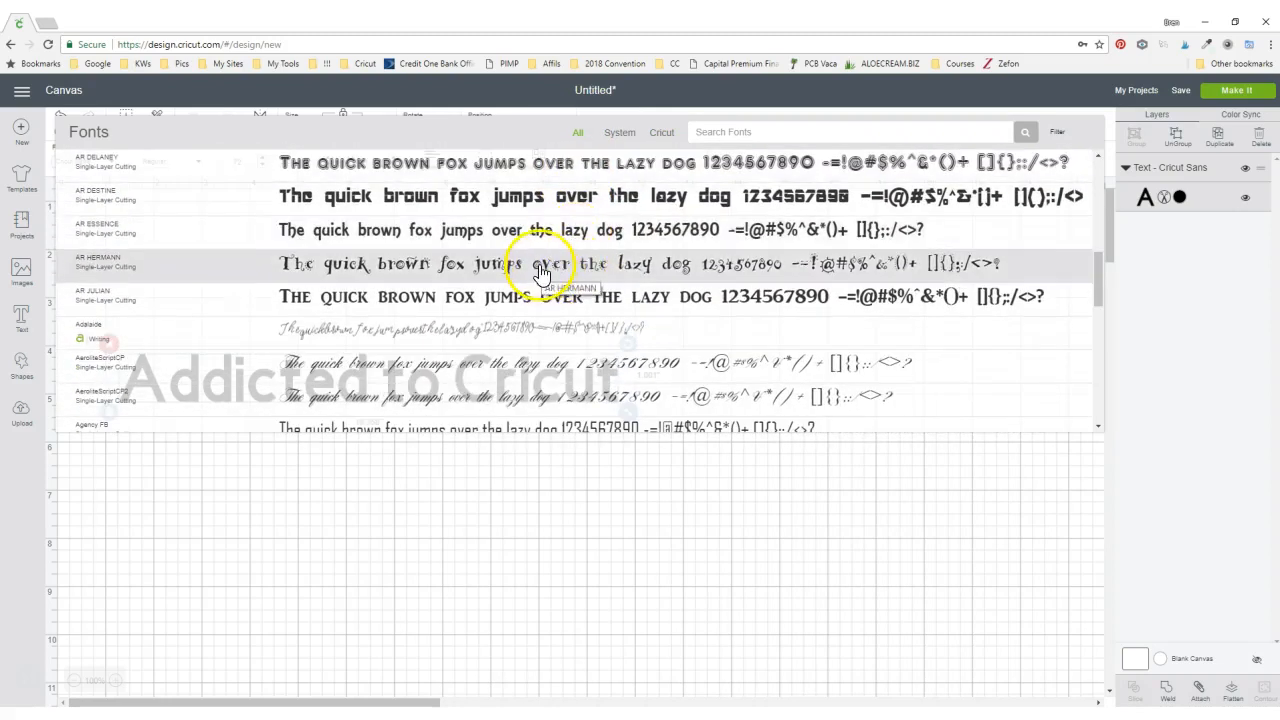
{"action": "left_click", "coordinate": [540, 268]}
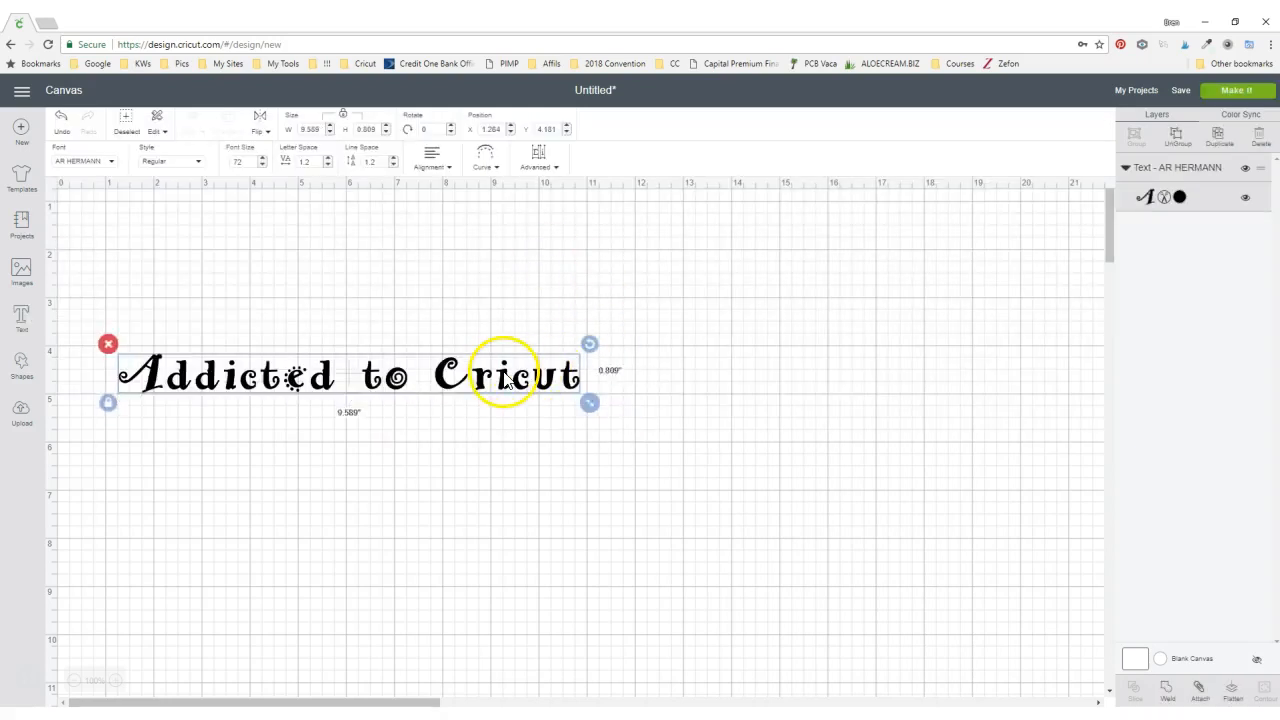
- Move the text up slightly and resize it proportionally to about 9.9 inches wide
{"action": "left_click_drag", "start_coordinate": [505, 375], "coordinate": [498, 323]}
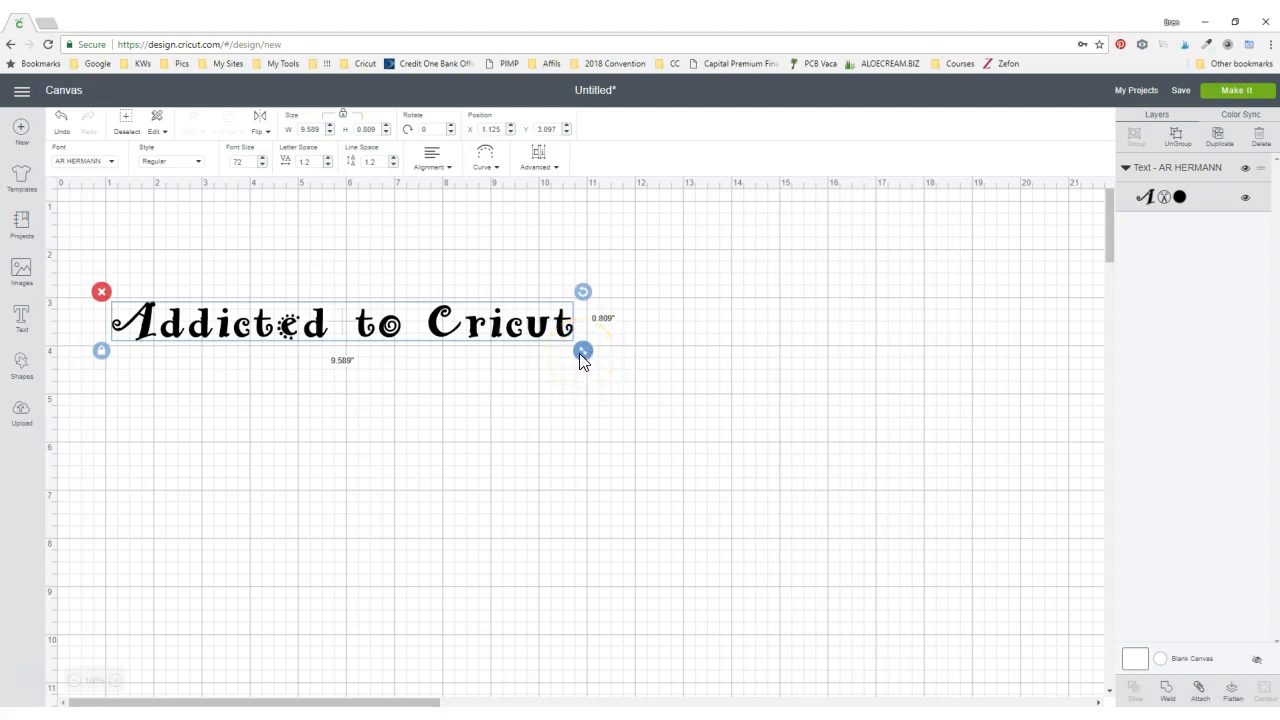
{"action": "left_click_drag", "start_coordinate": [579, 353], "coordinate": [956, 562]}
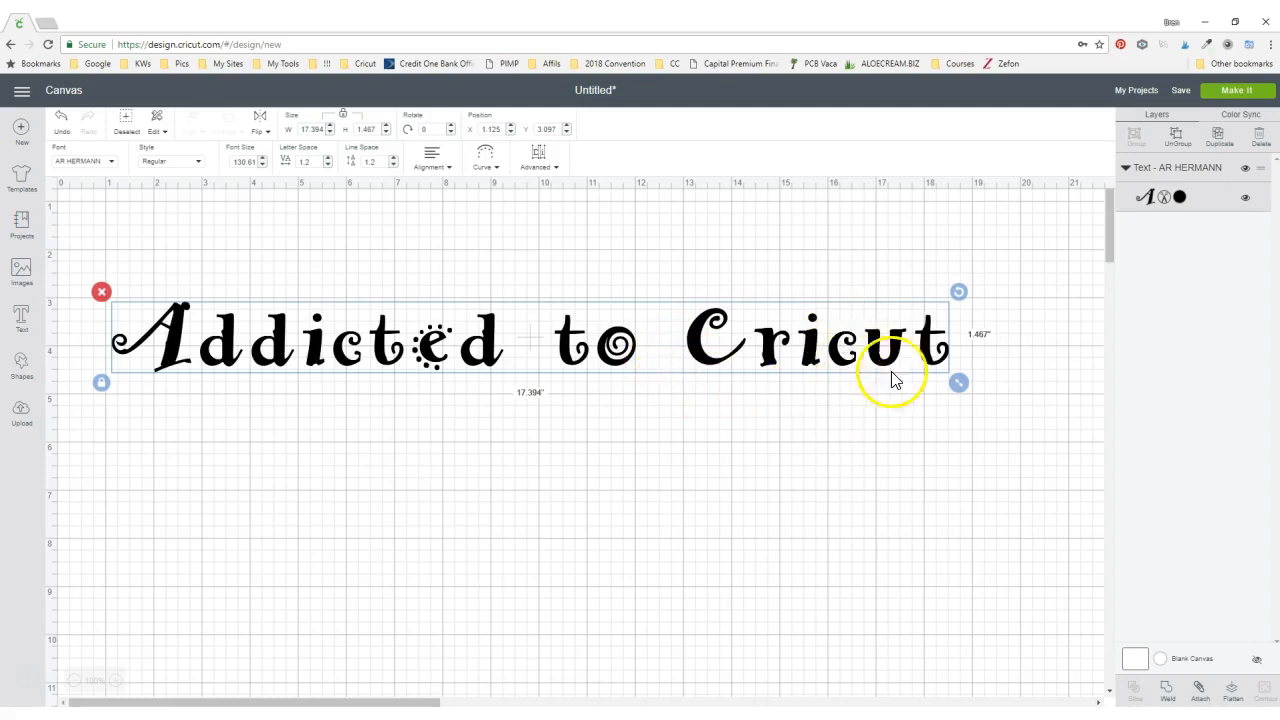
{"action": "left_click_drag", "start_coordinate": [958, 382], "coordinate": [585, 328]}
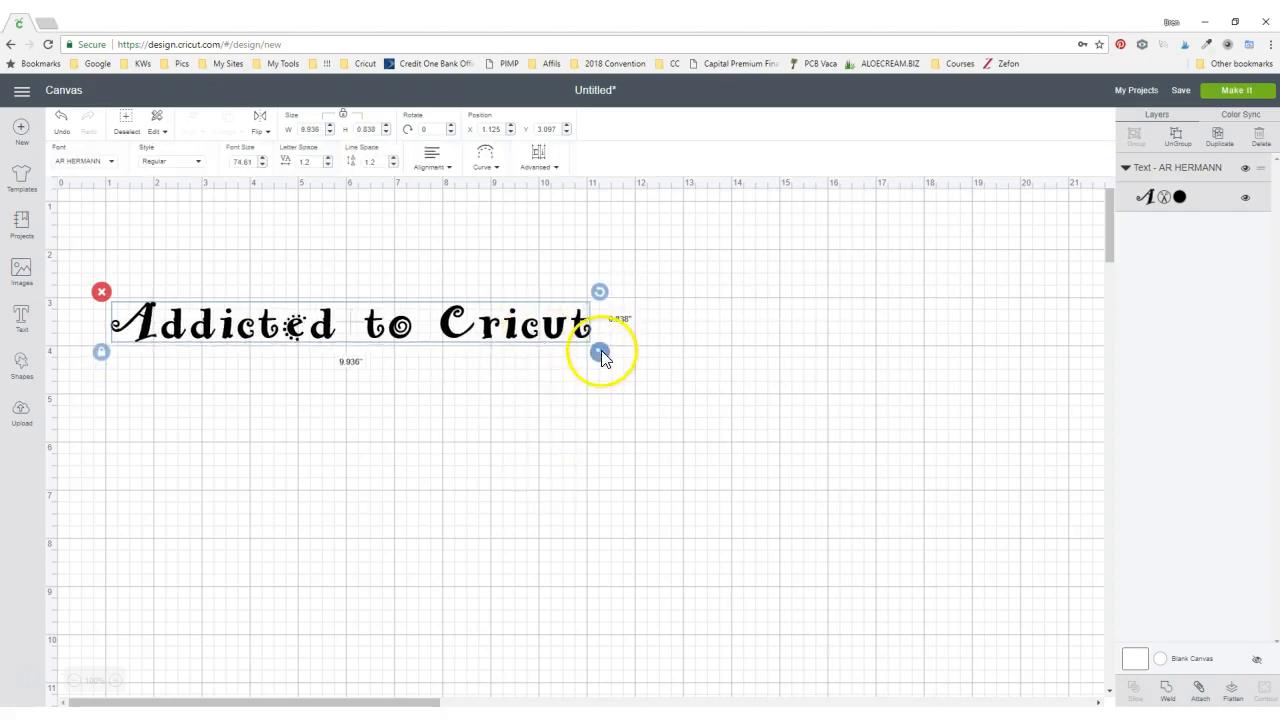
- Unlock the proportions and reshape the text to about 7.6 inches wide by 1.2 inches high
{"action": "left_click", "coordinate": [100, 354]}
{"action": "left_click", "coordinate": [100, 355]}
{"action": "left_click_drag", "start_coordinate": [603, 360], "coordinate": [531, 412]}
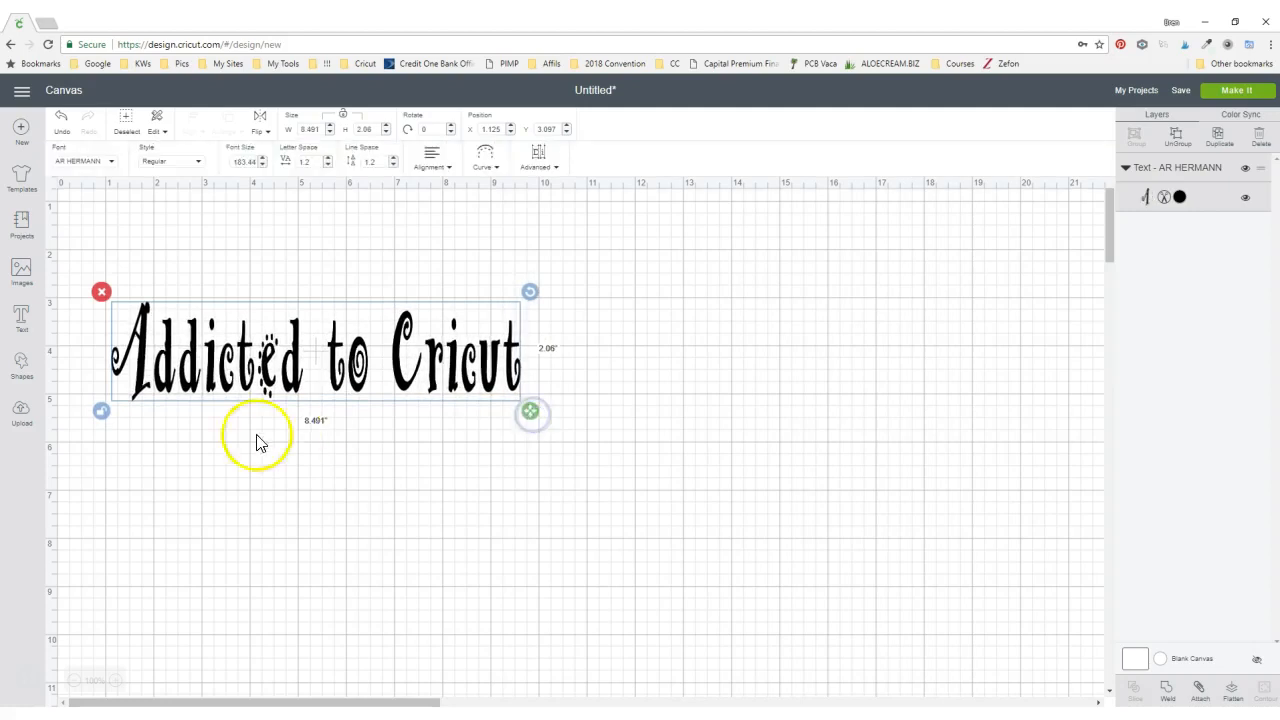
{"action": "left_click", "coordinate": [101, 412]}
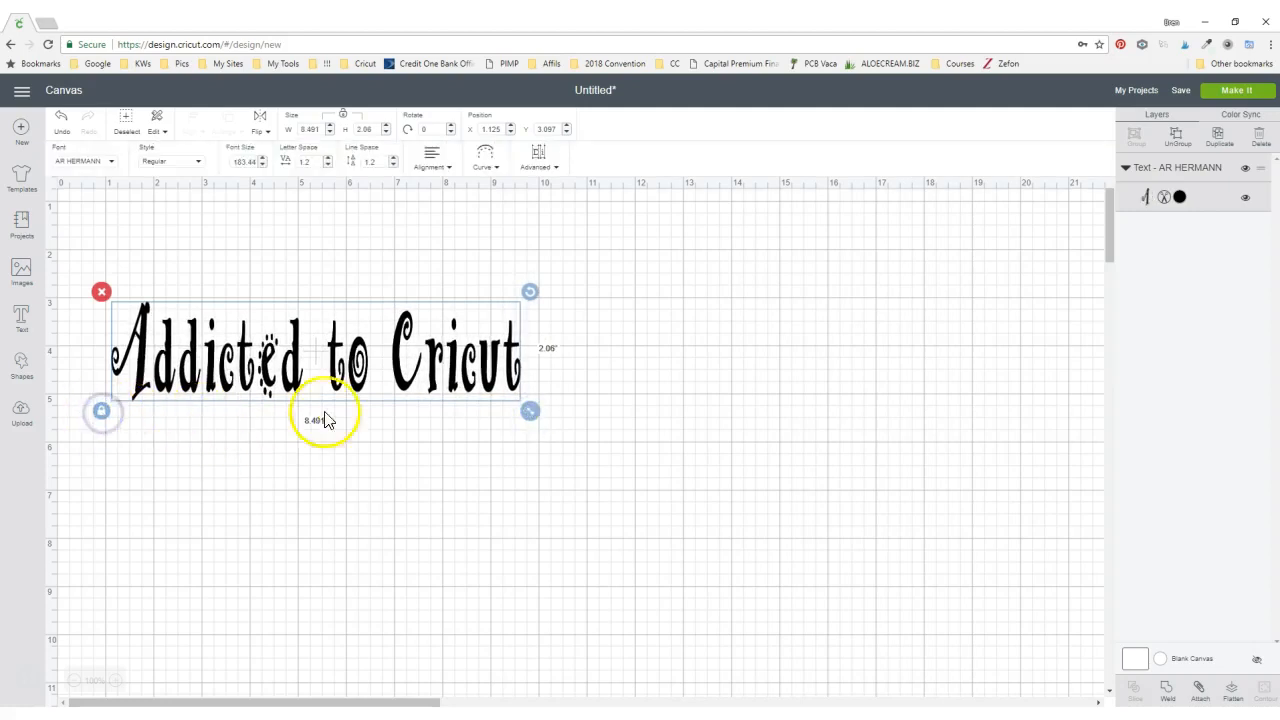
{"action": "mouse_move", "coordinate": [531, 411]}
{"action": "left_mouse_down"}
{"action": "mouse_move", "coordinate": [547, 428]}
{"action": "mouse_move", "coordinate": [500, 418]}
{"action": "mouse_move", "coordinate": [583, 460]}
{"action": "mouse_move", "coordinate": [497, 406]}
{"action": "mouse_move", "coordinate": [512, 414]}
{"action": "left_mouse_up"}
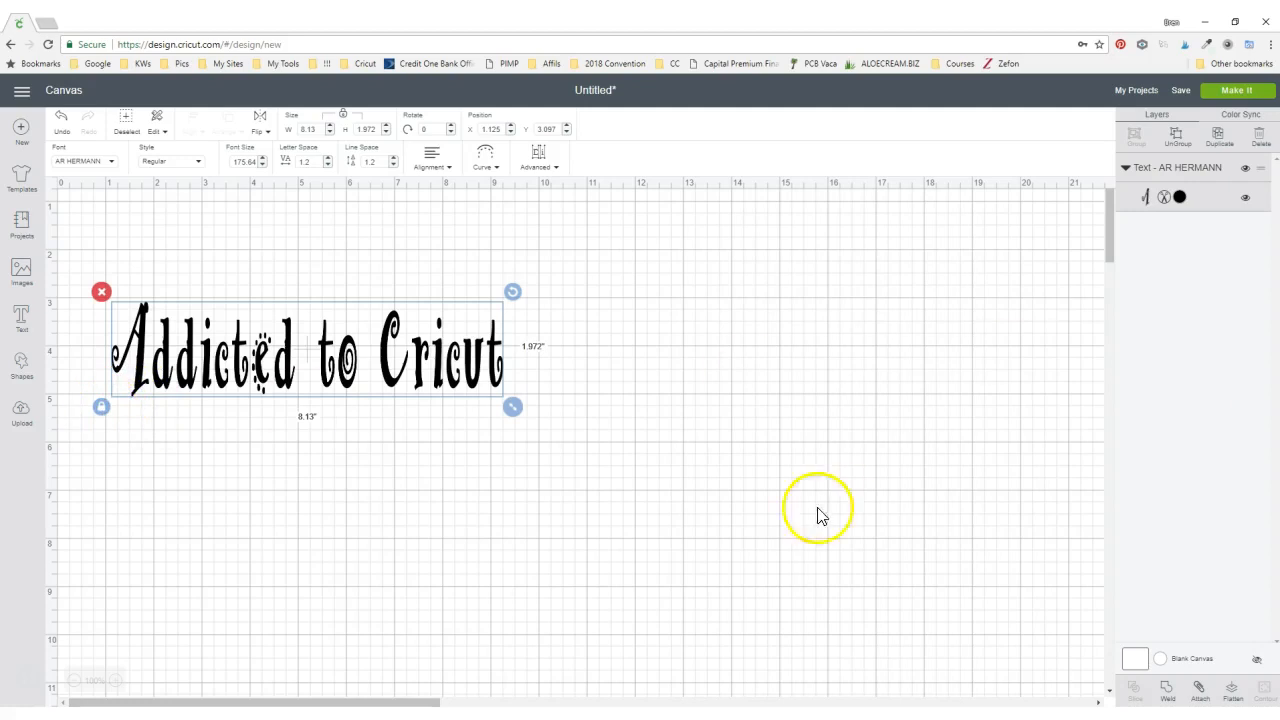
{"action": "left_click", "coordinate": [101, 406]}
{"action": "left_click_drag", "start_coordinate": [512, 408], "coordinate": [488, 372]}
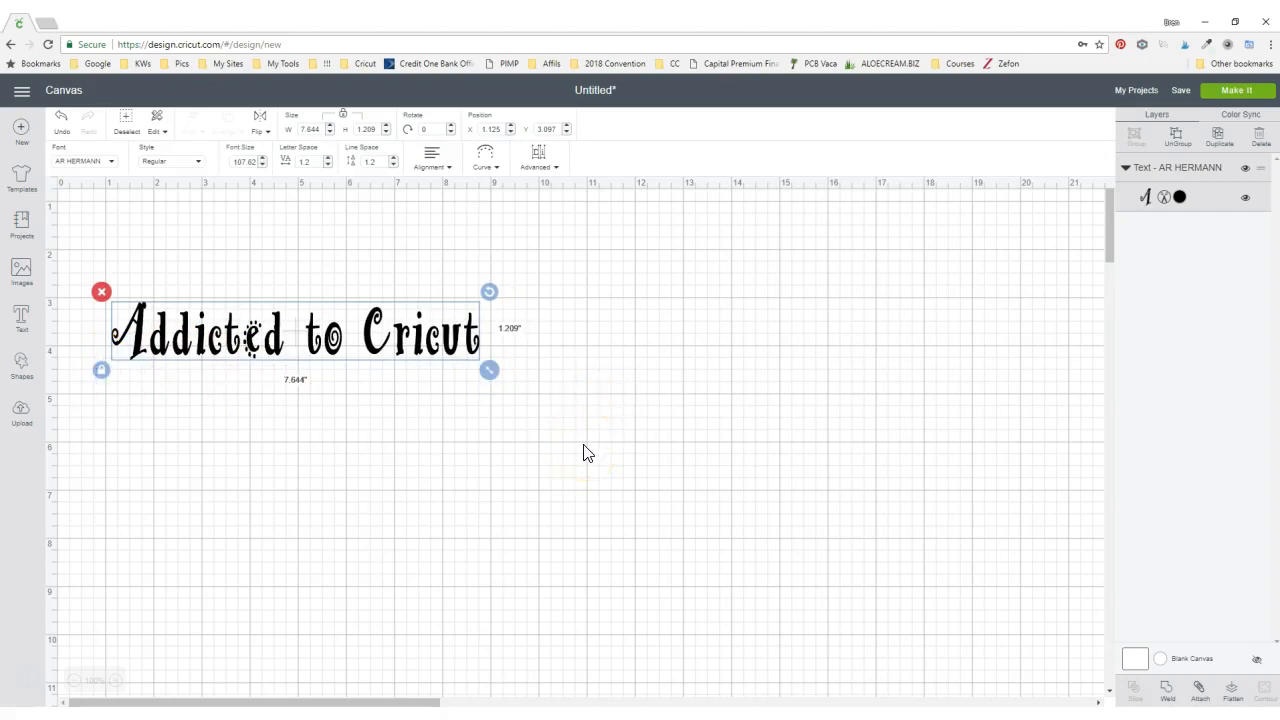
- Curve the text with a diameter of about 17.4
{"action": "left_click", "coordinate": [486, 176]}
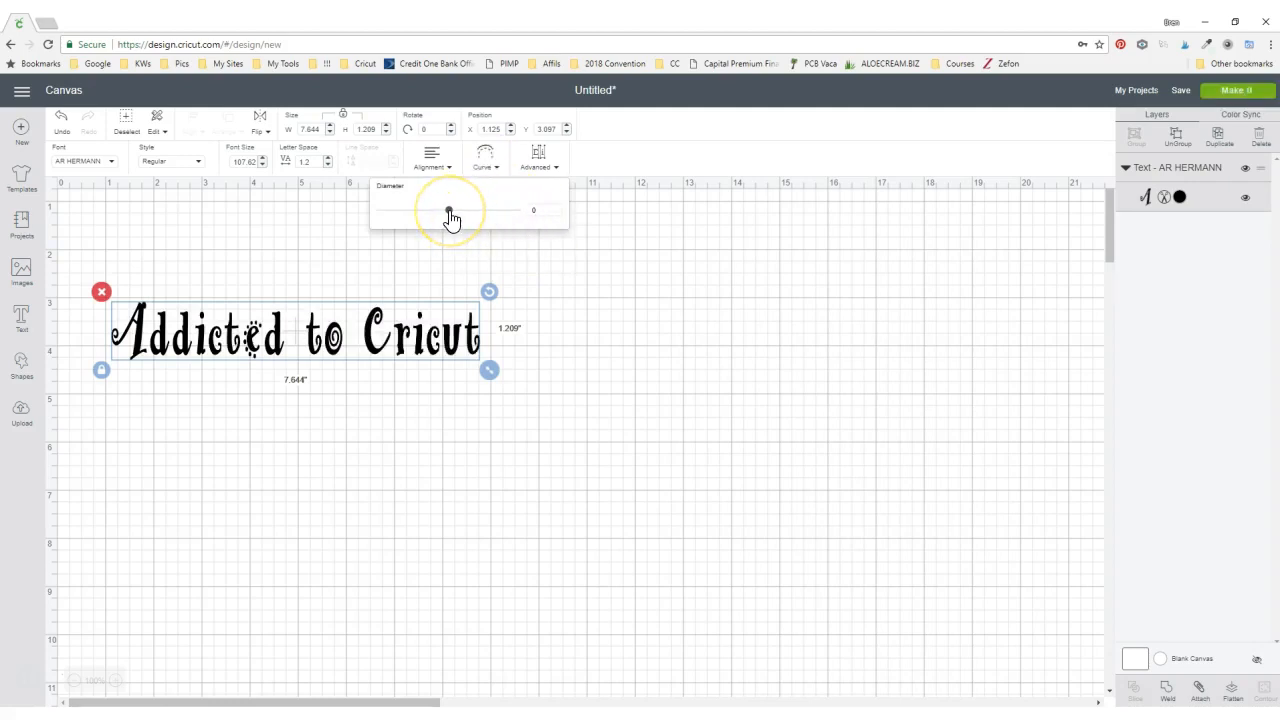
{"action": "left_click_drag", "start_coordinate": [450, 215], "coordinate": [487, 236]}
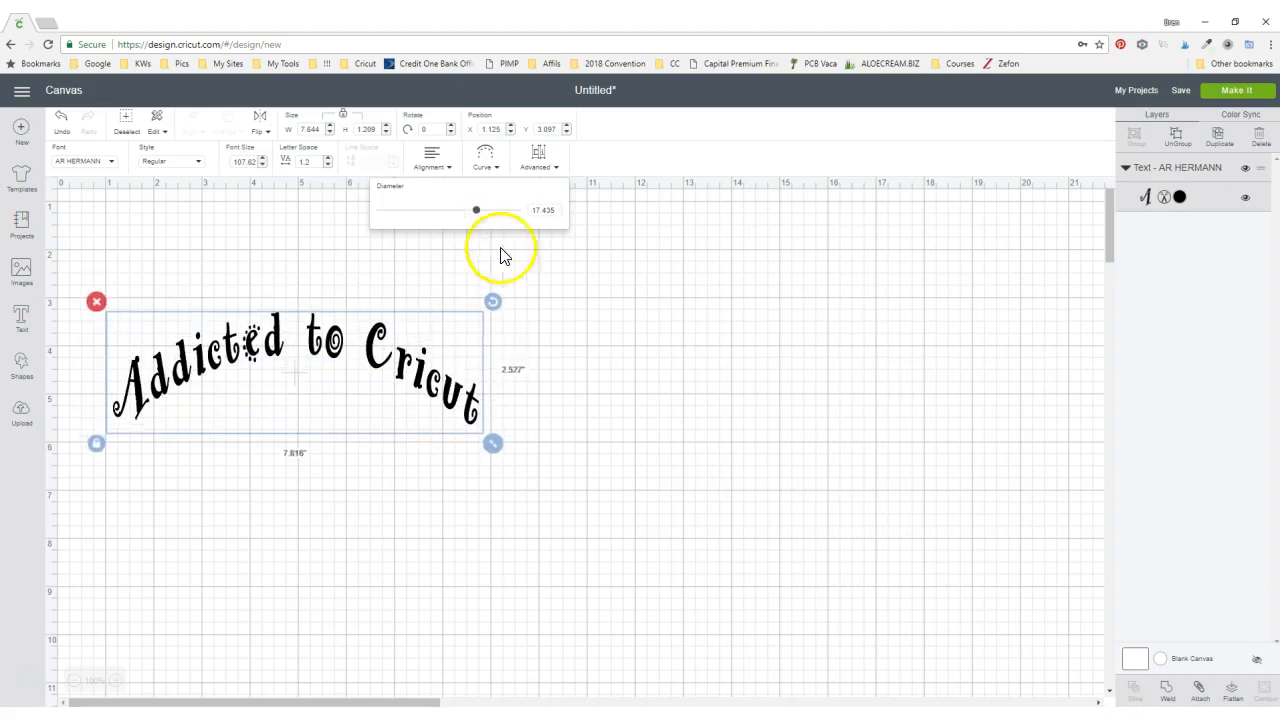